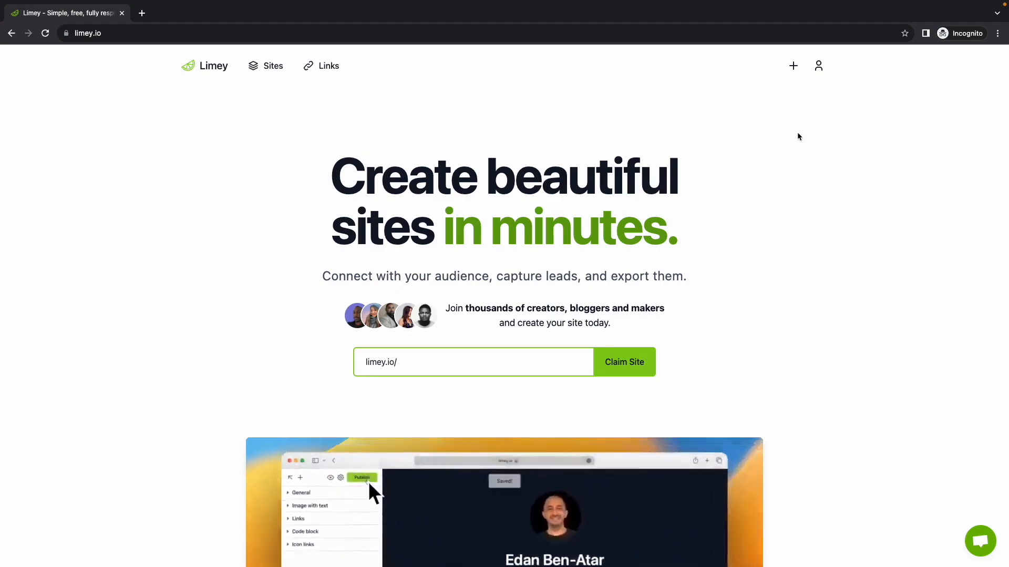
Step: Create a new site from the peach profile-card template with social icons and four links, and expand its General settings
left_click(797, 73)
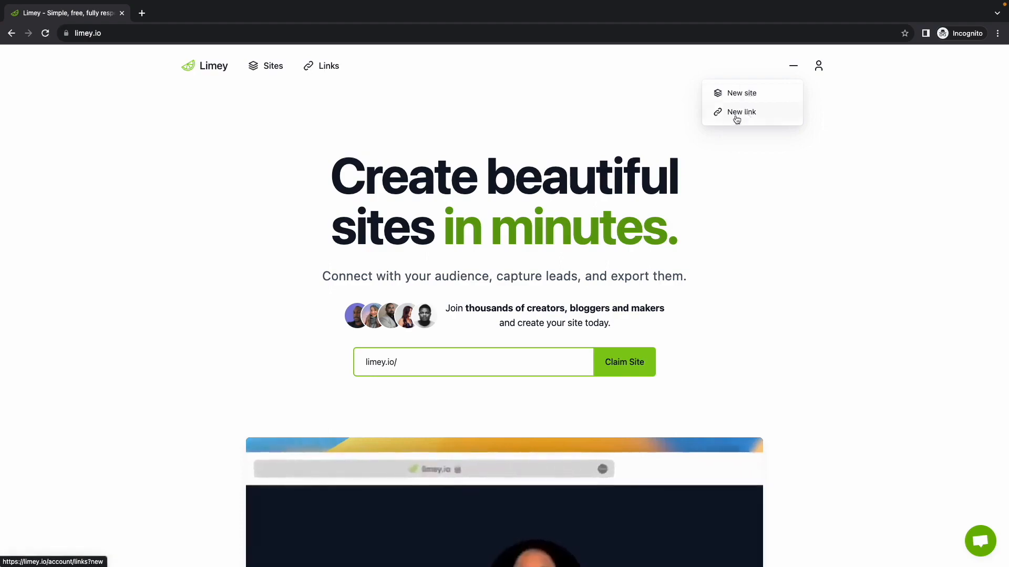
left_click(745, 99)
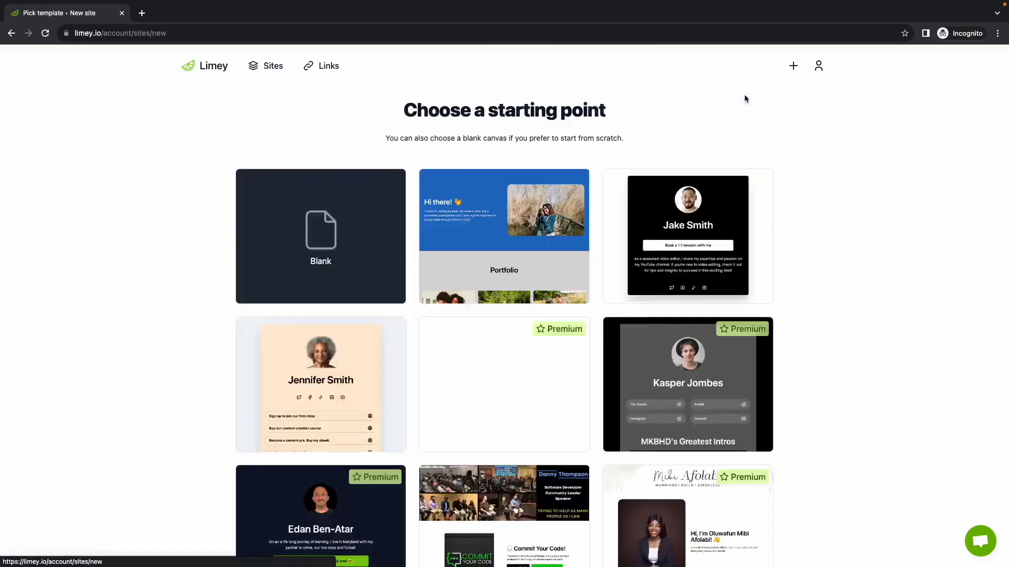
scroll(399, 177, "down", 1)
scroll(399, 177, "down", 1)
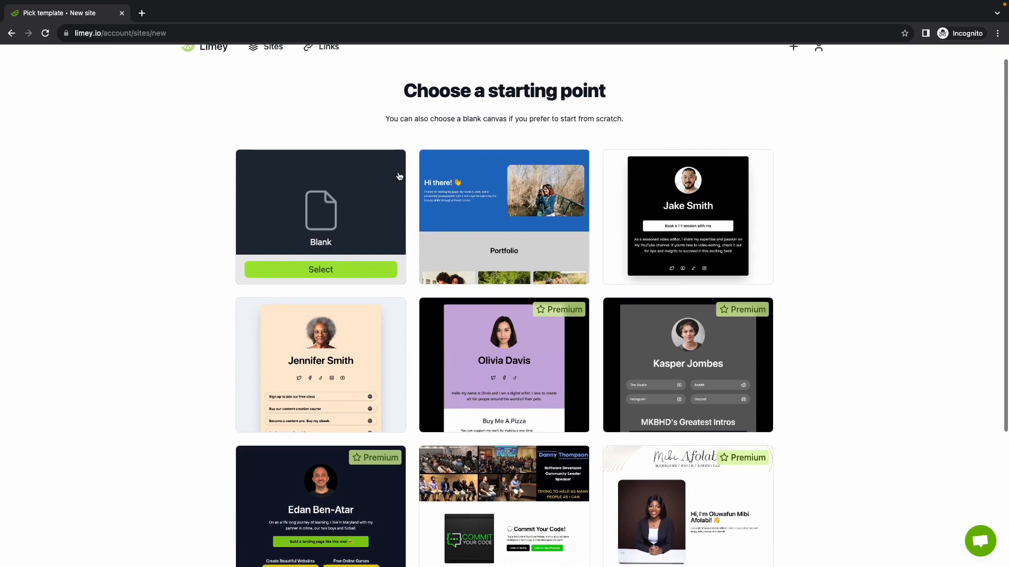
scroll(400, 176, "down", 1)
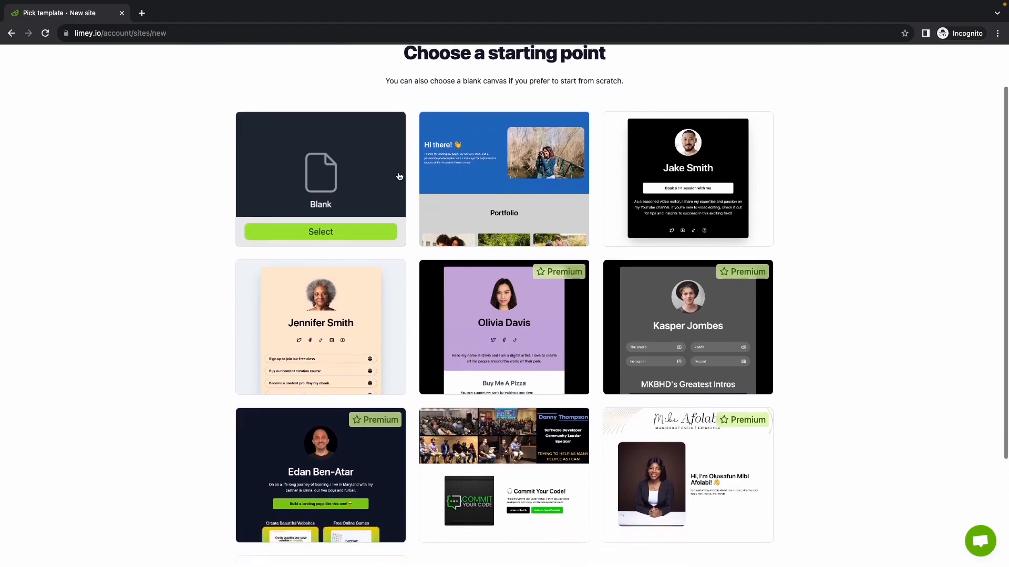
scroll(313, 203, "down", 1)
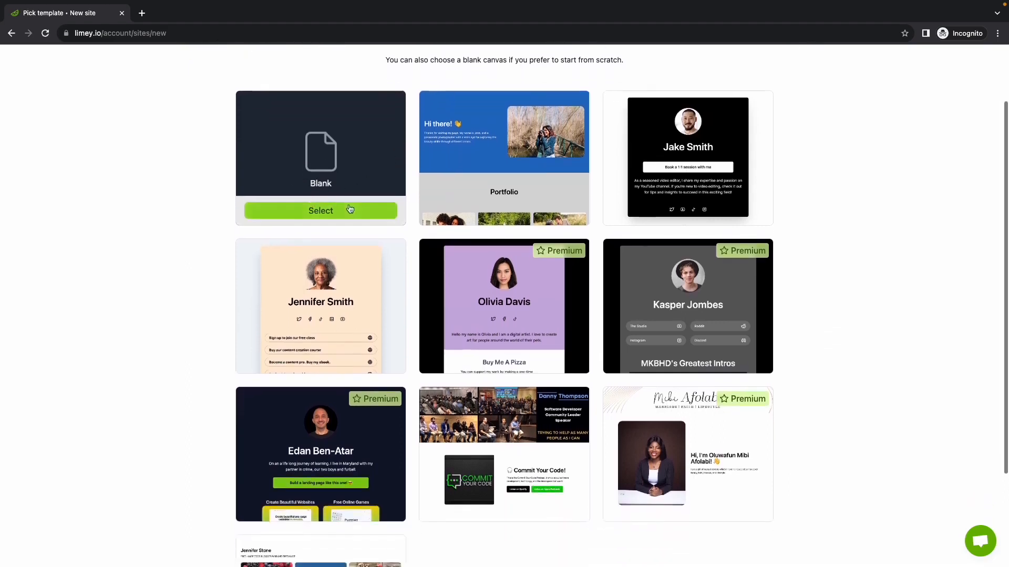
scroll(349, 243, "down", 1)
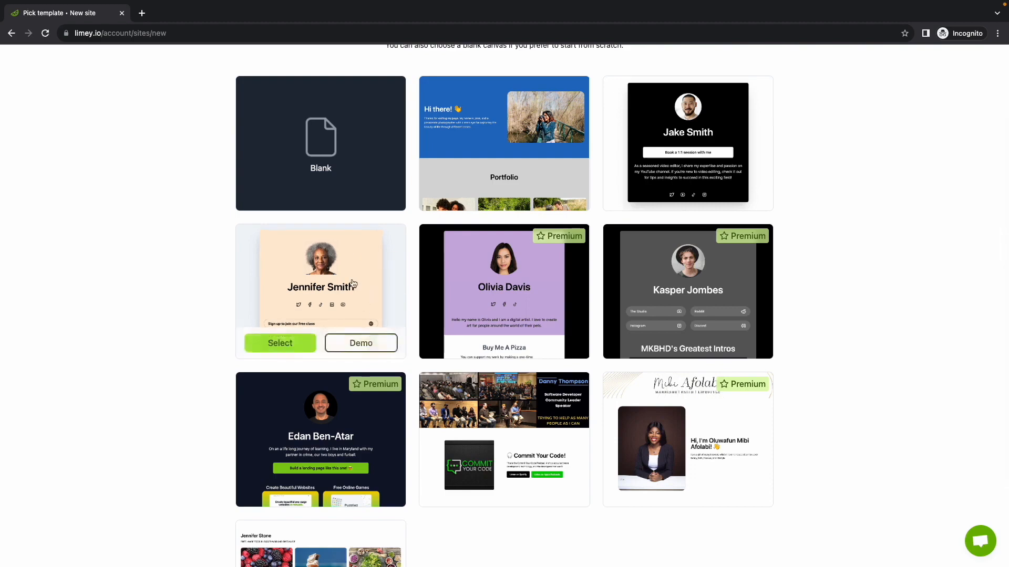
scroll(352, 283, "up", 1)
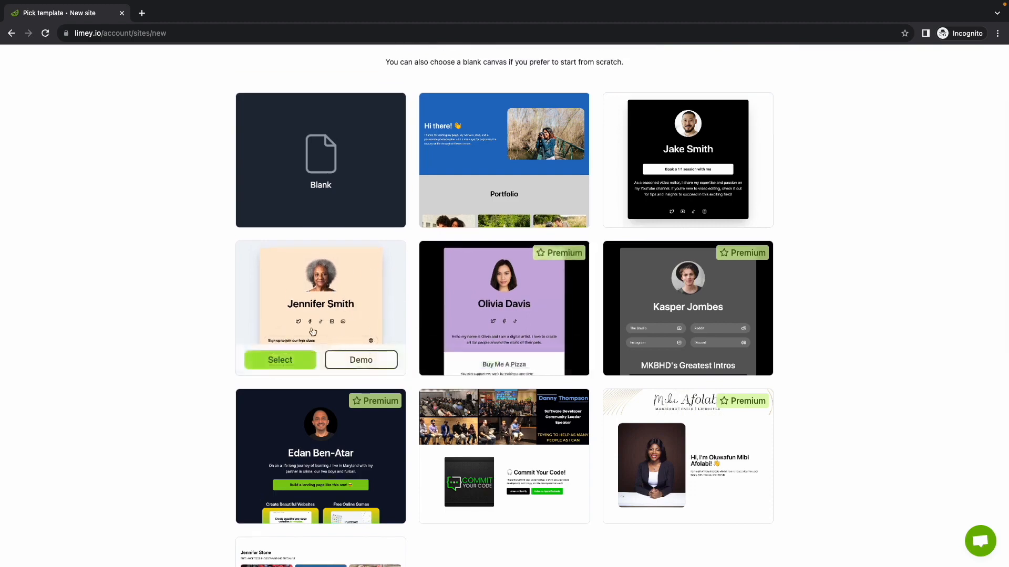
left_click(288, 363)
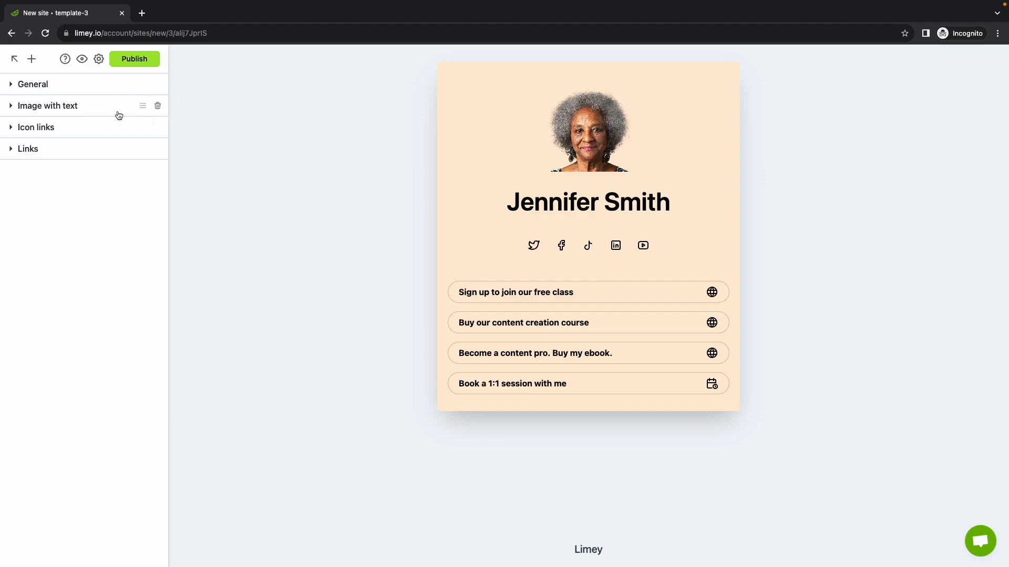
left_click(55, 85)
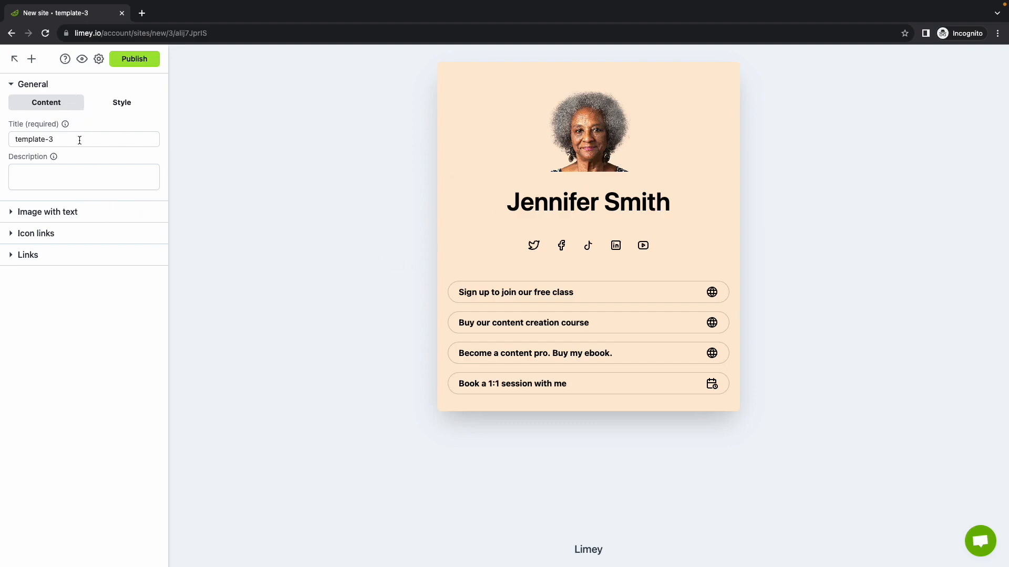
Step: Try the Wide layout and a disabled card shadow in the General style, restoring the Card layout and its shadow
left_click(114, 104)
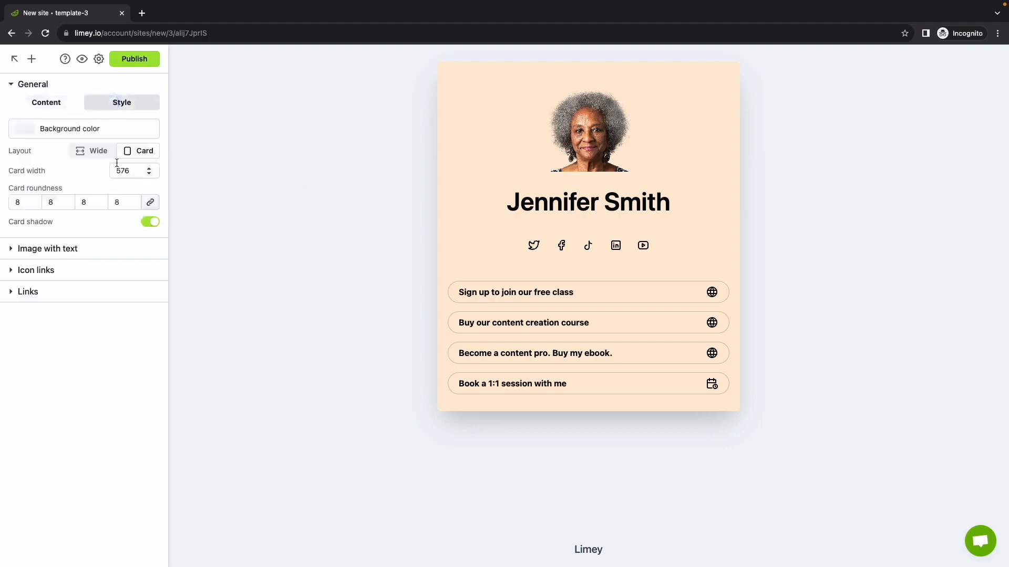
left_click(88, 151)
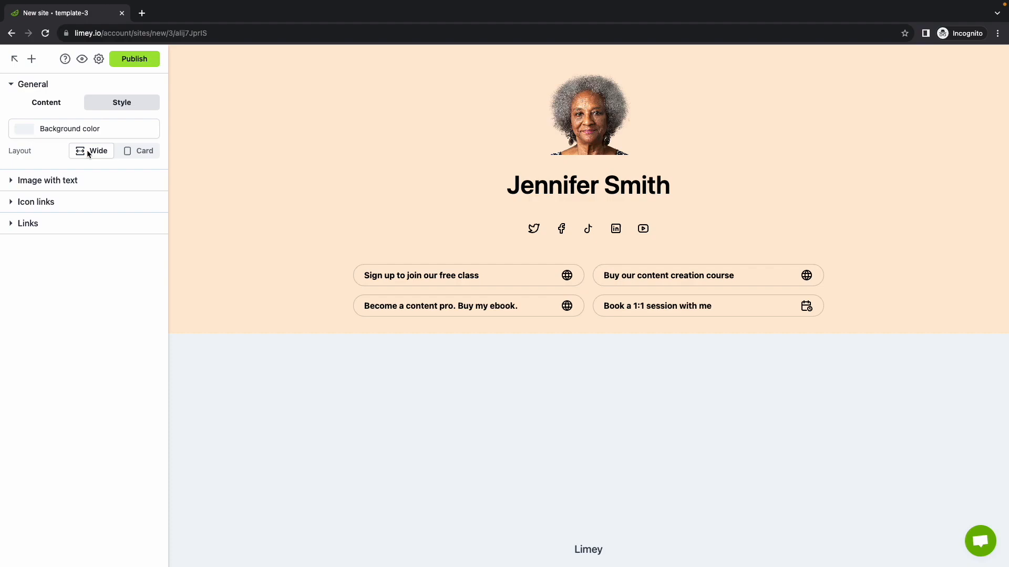
left_click(137, 151)
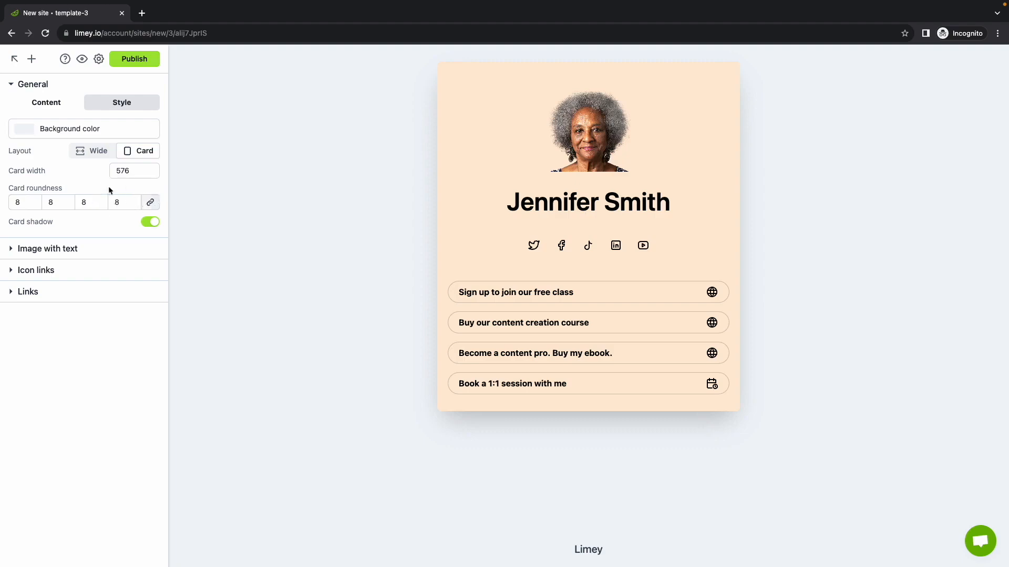
left_click(151, 222)
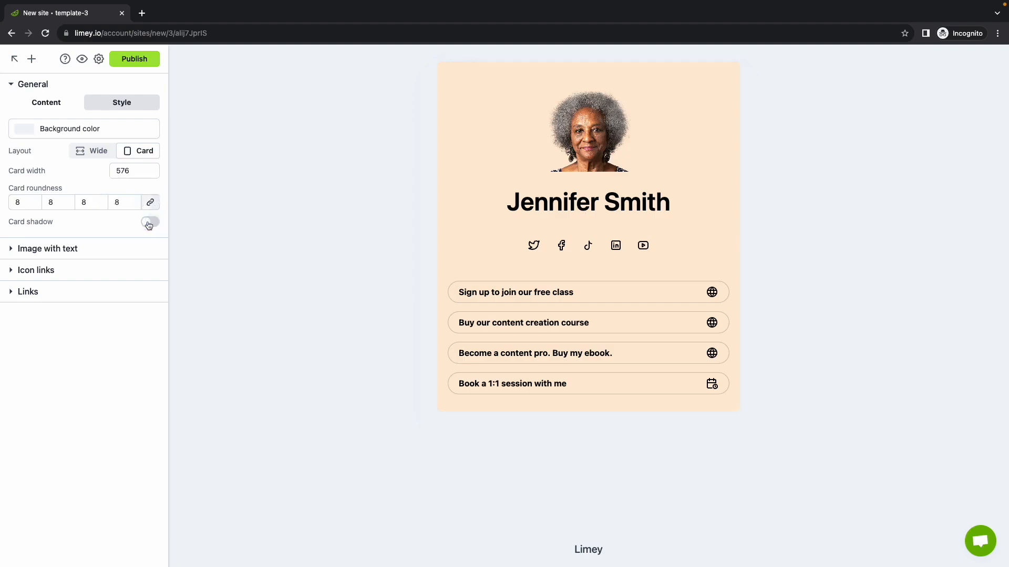
left_click(149, 223)
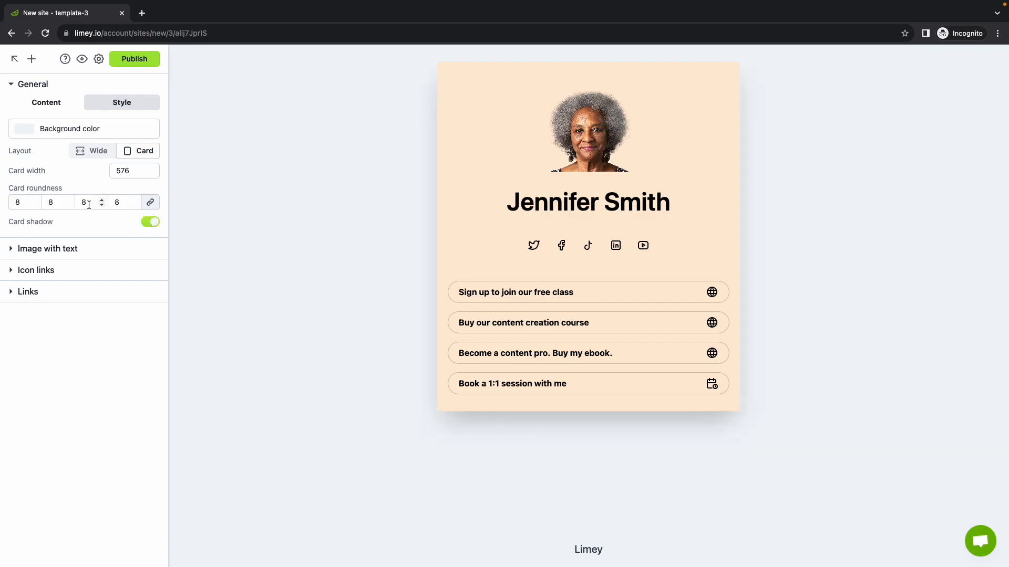
Step: Replace the required site title in the General content with the site owner's full name
left_click(31, 102)
triple_click(71, 139)
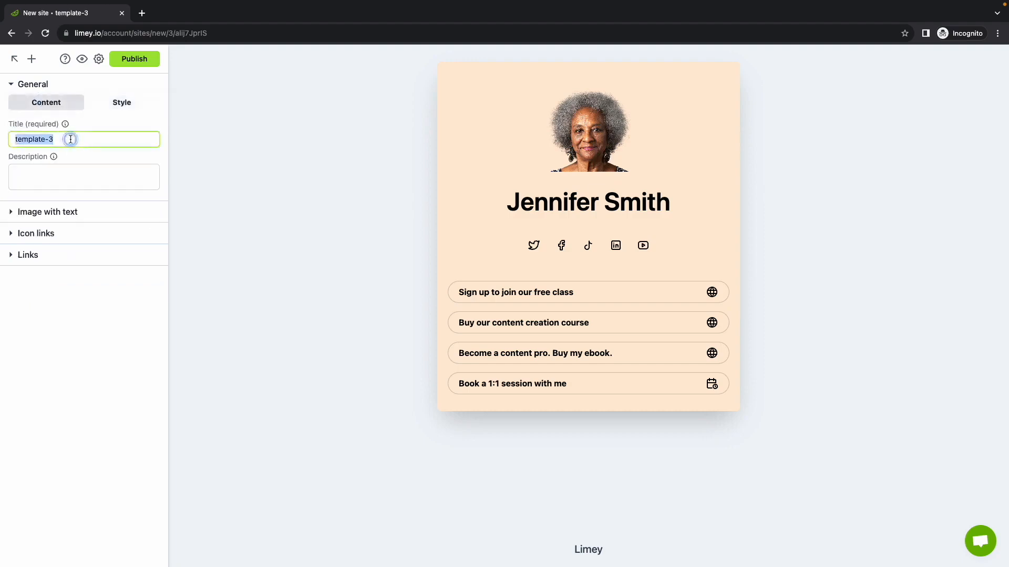
type("Edan ")
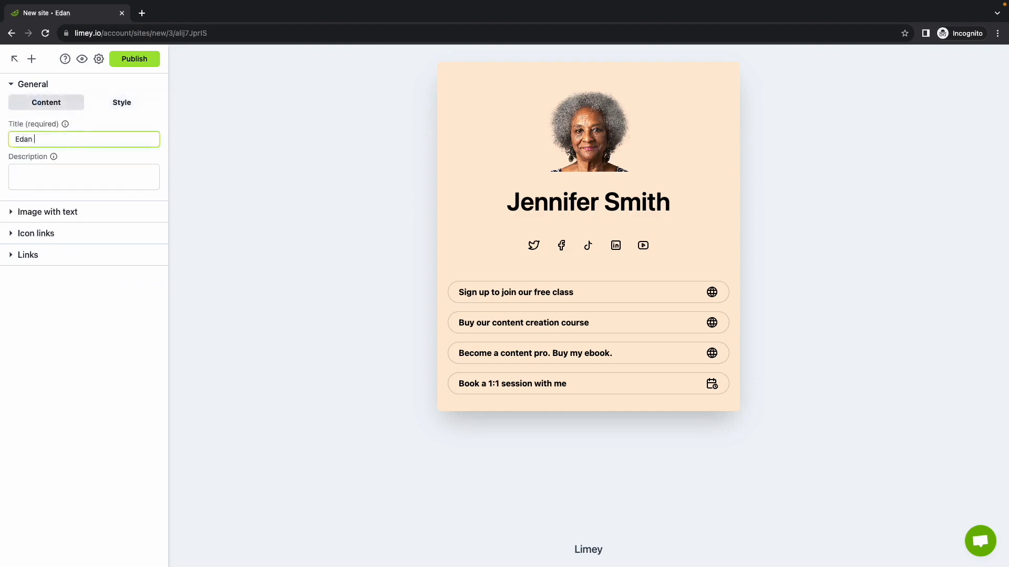
type("Ben-Atar")
left_click(73, 159)
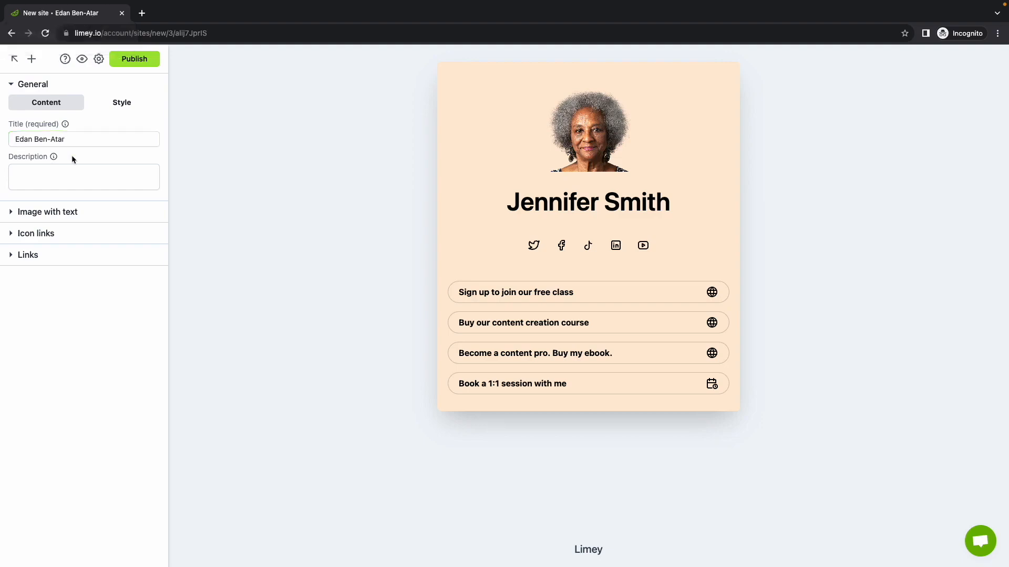
Step: Set the site description to "On a life long journey of learning. I live in Maryland with my partner in crime, our two boys and furball."
left_click(55, 172)
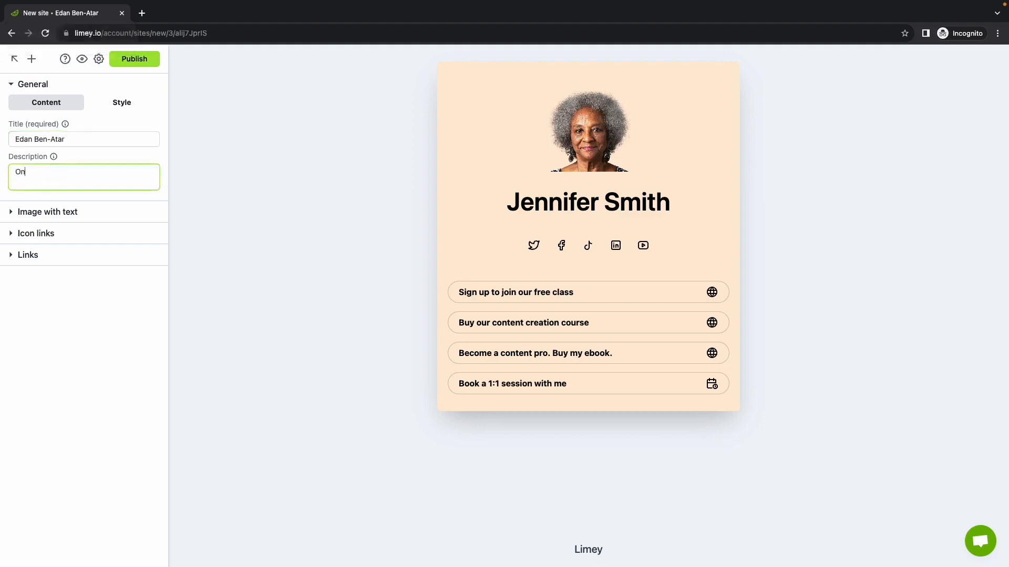
type("On a life long journey of learning")
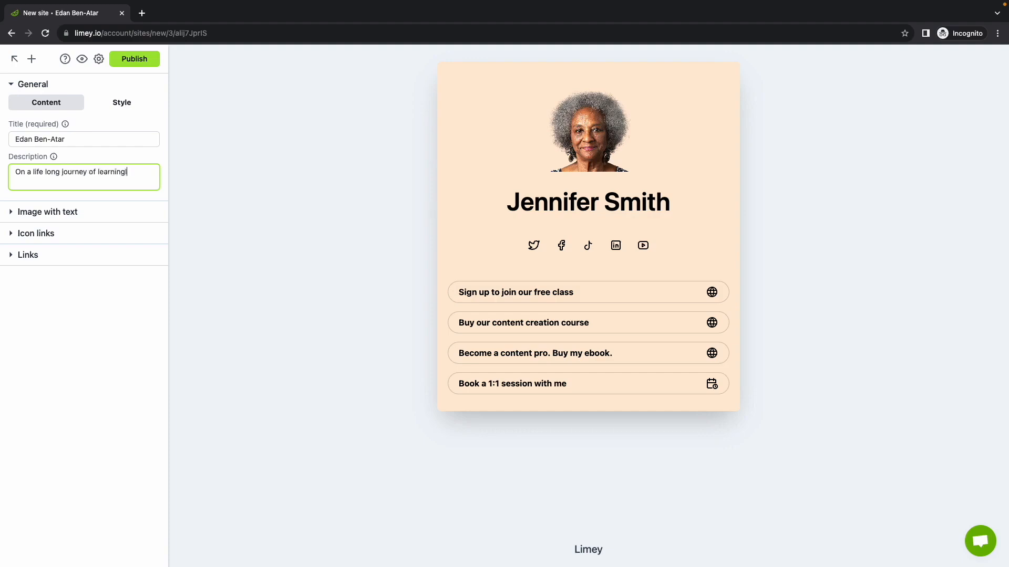
type(". I live in Maryland with my partner in")
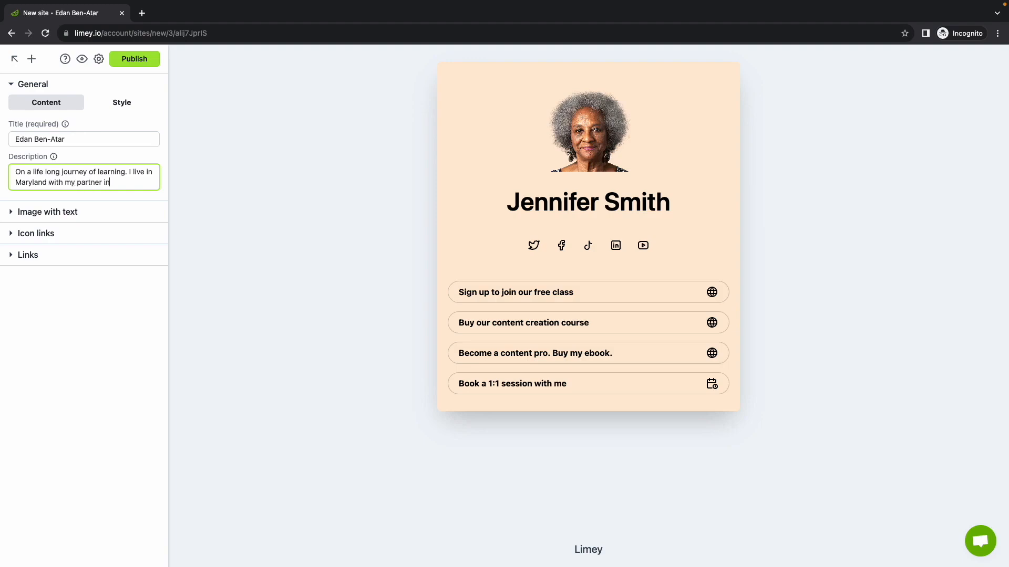
type(" crime, our two boys and furball.")
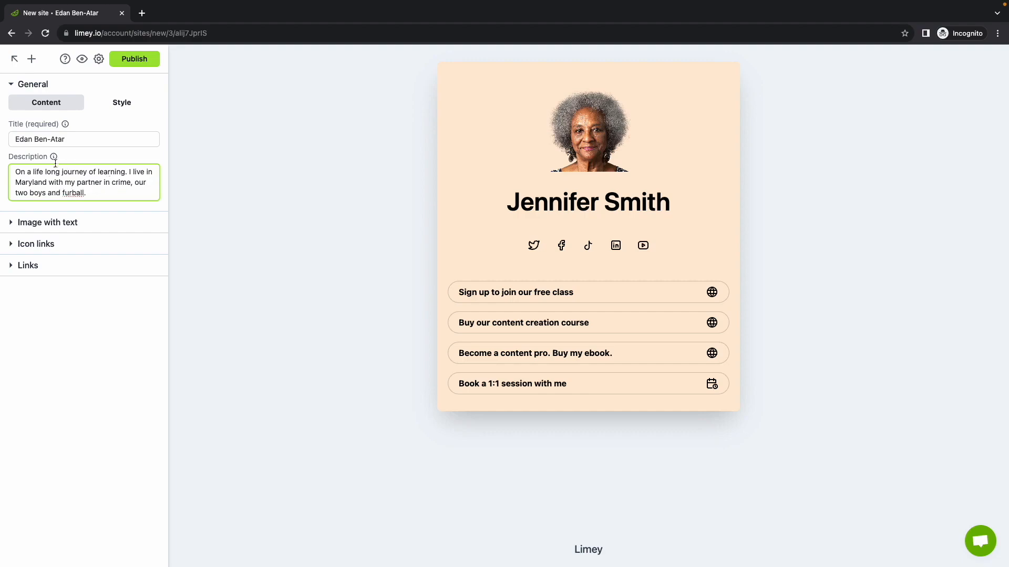
mouse_move(53, 159)
left_click_drag(85, 139, 9, 139)
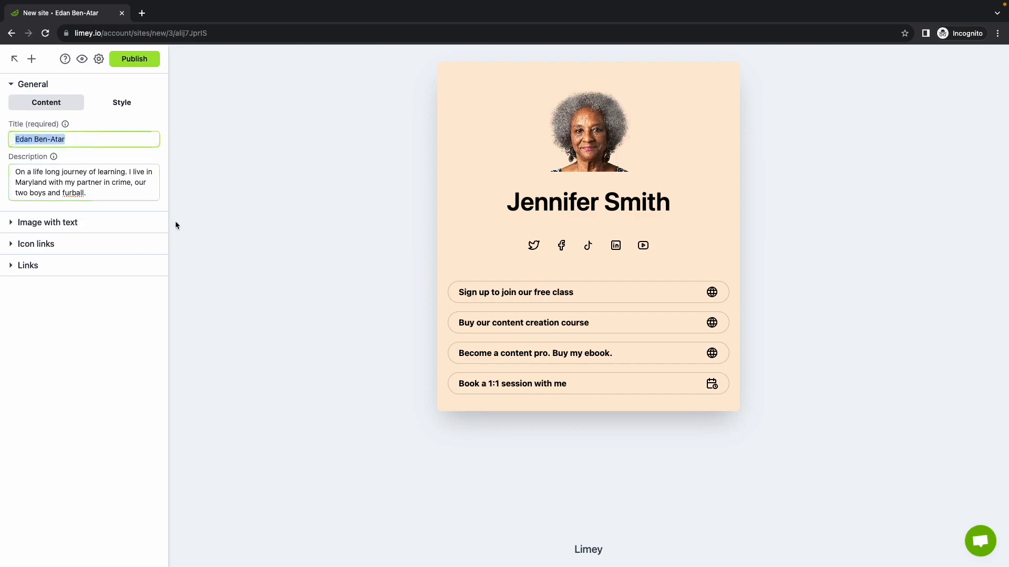
left_click_drag(97, 197, 12, 169)
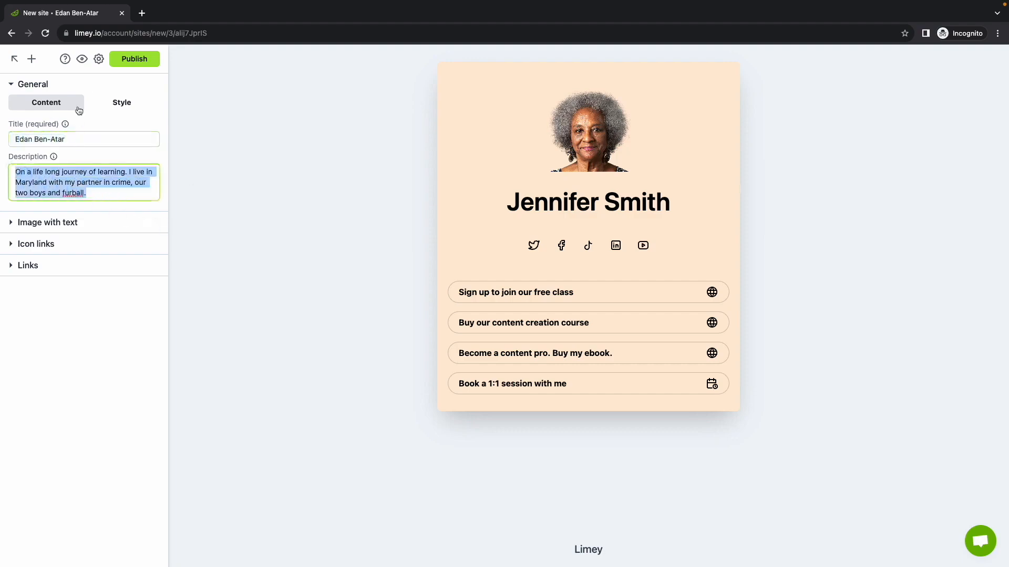
Step: Collapse the General settings and upload my-image.jpg from the Desktop as the picture of the Image with text section
left_click(60, 85)
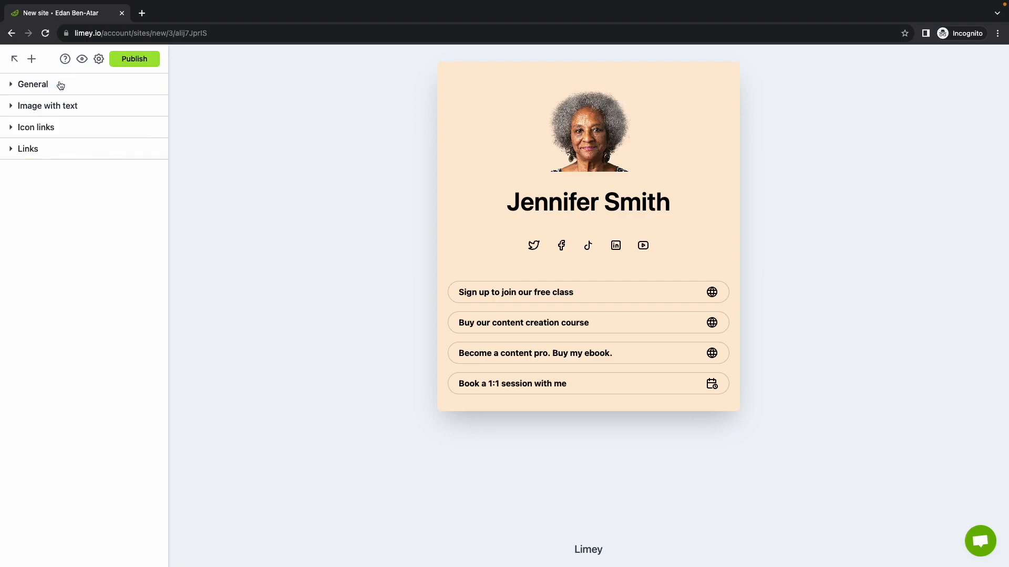
left_click(84, 107)
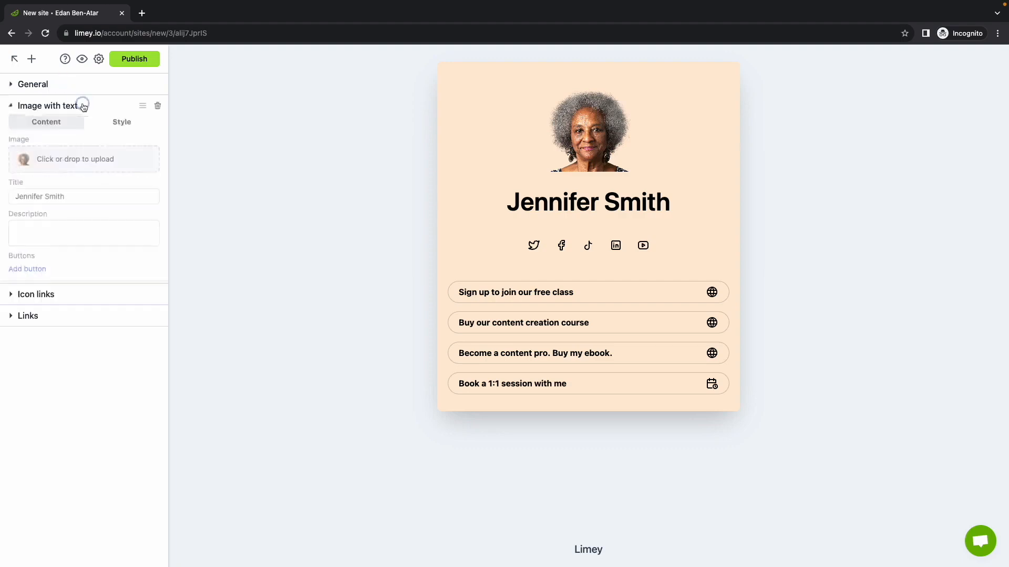
left_click(70, 162)
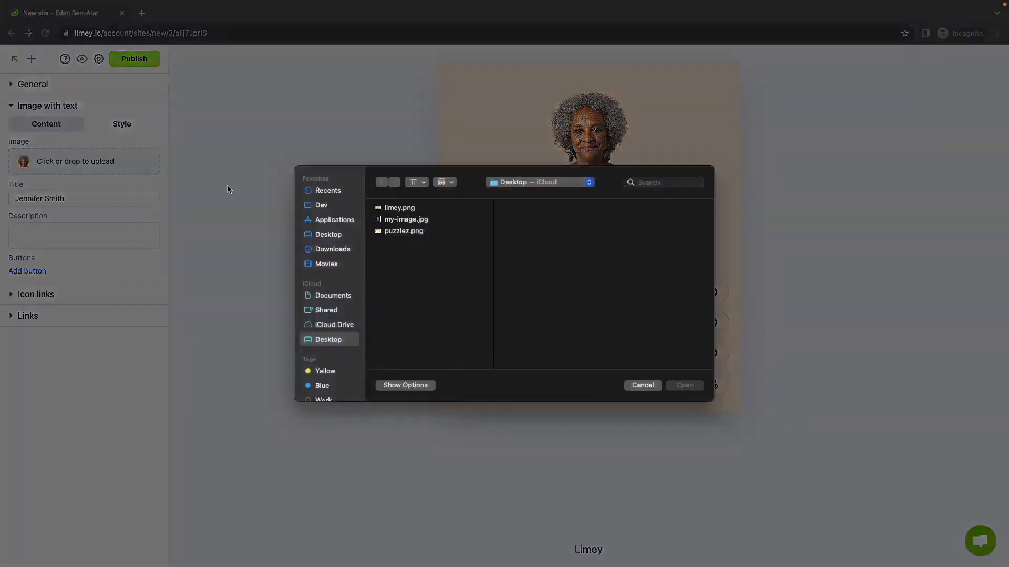
left_click(431, 223)
key("Return")
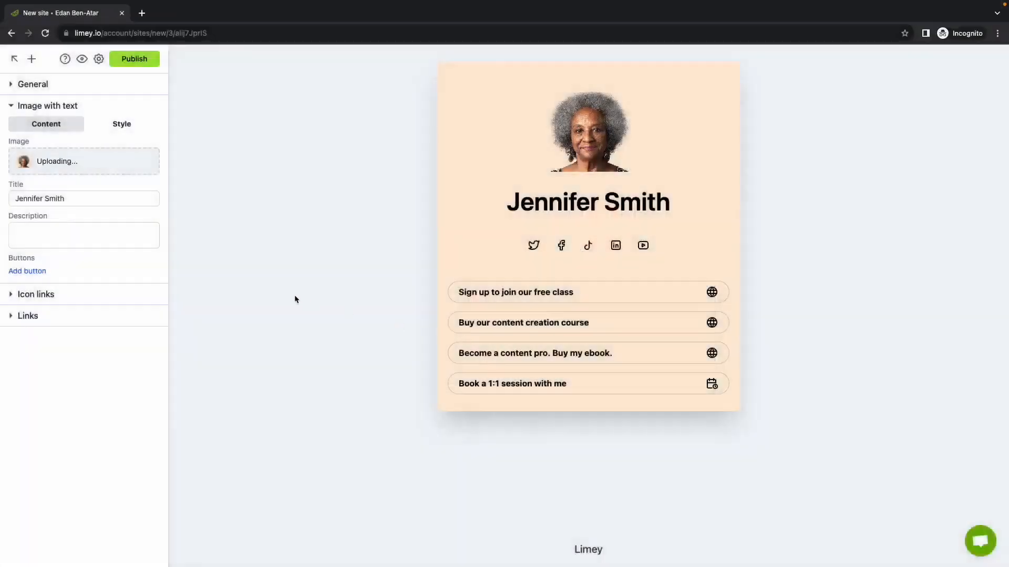
Step: Replace the title of the Image with text section with the site owner's full name
triple_click(84, 199)
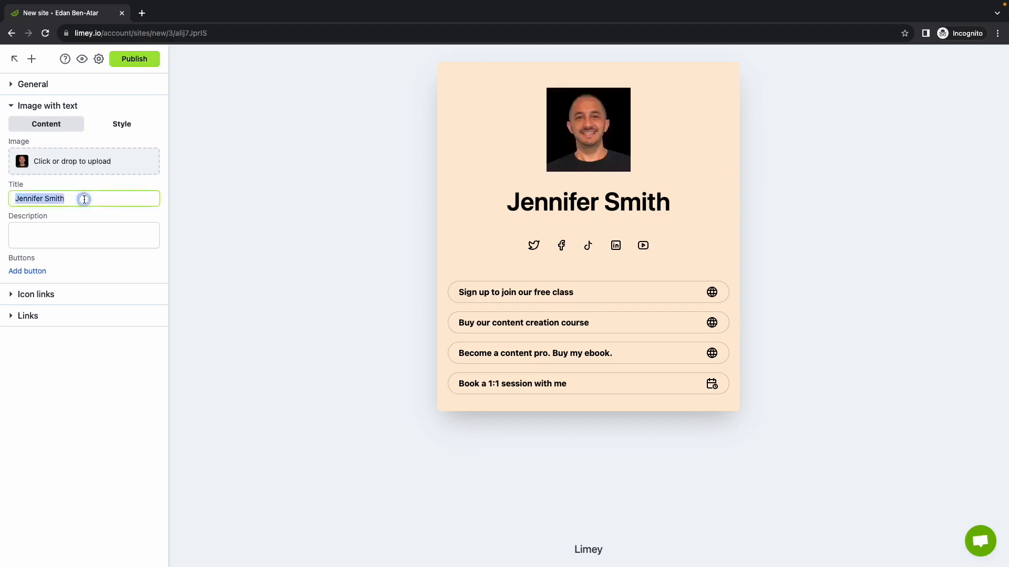
type("Edan Ben-Atar")
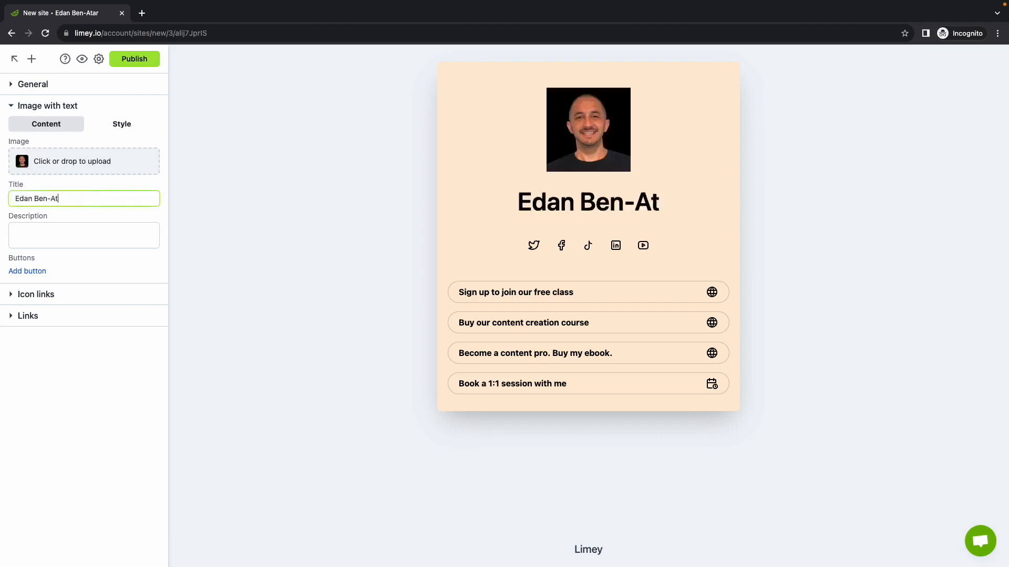
Step: Copy the site description from the General content into the description of the Image with text section
left_click(77, 87)
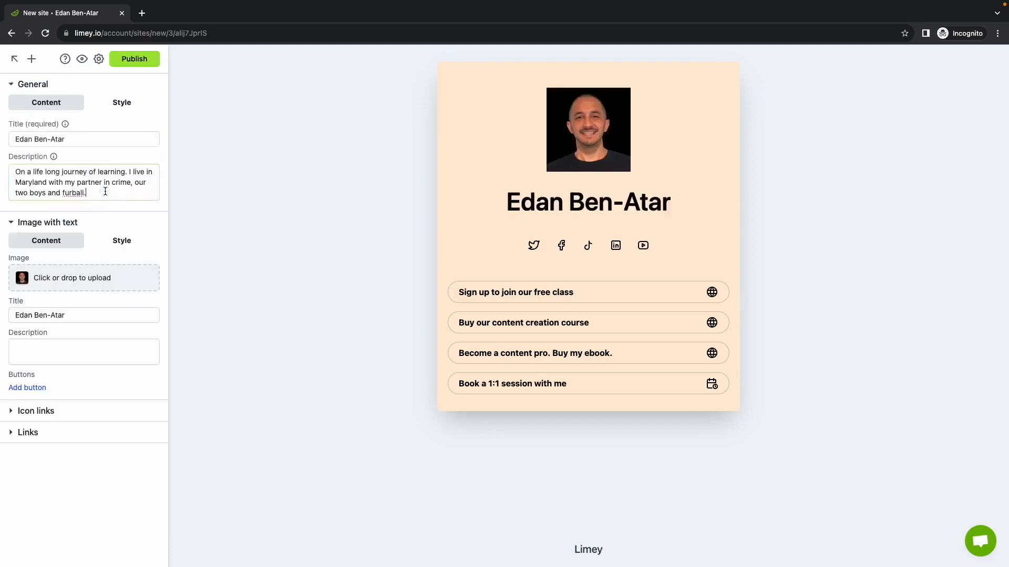
triple_click(103, 192)
key("ctrl+c")
left_click(69, 86)
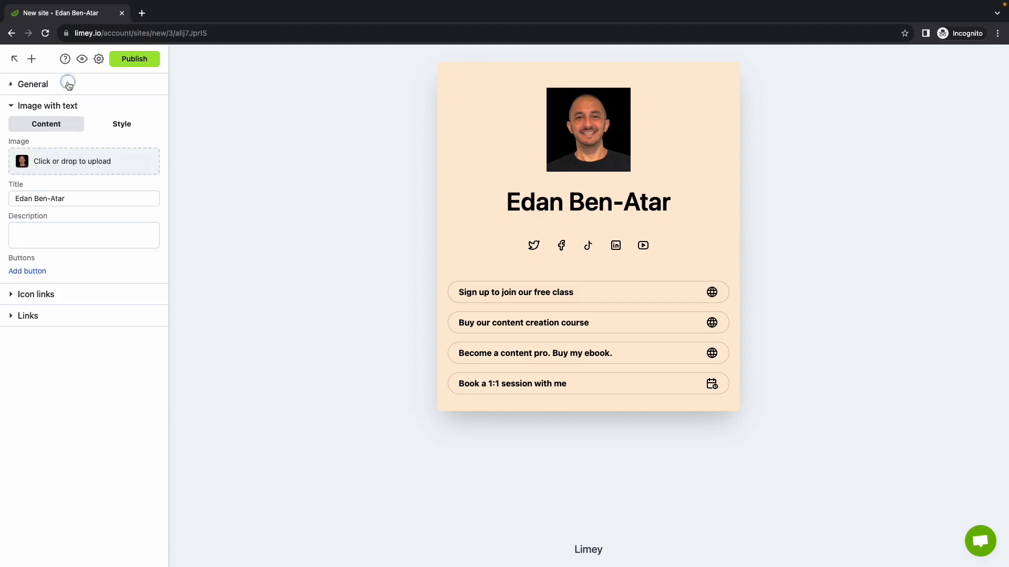
left_click(69, 227)
key("ctrl+v")
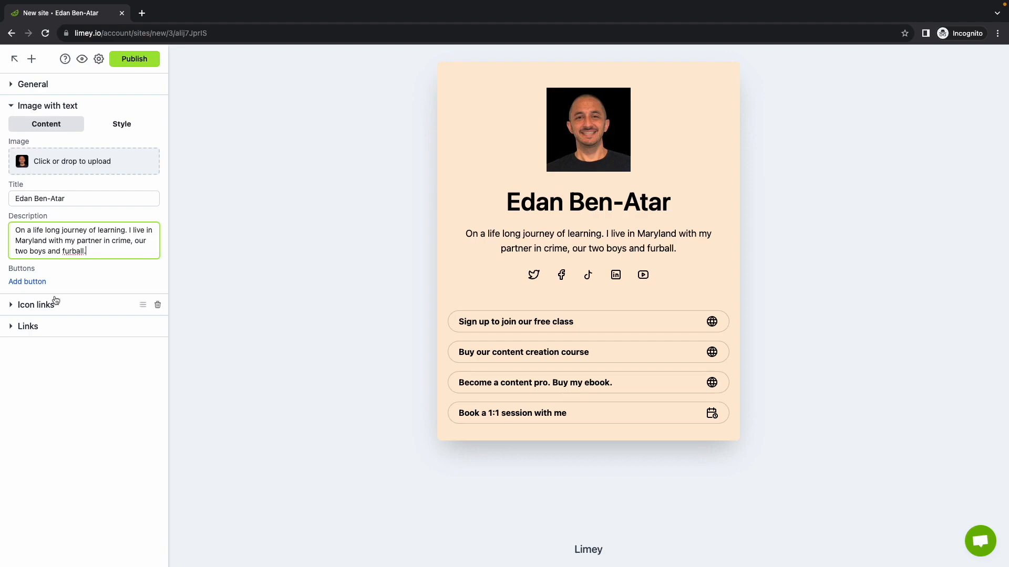
Step: Set the roundness in the Image with text section's style to 35 for all four linked corners
left_click(121, 123)
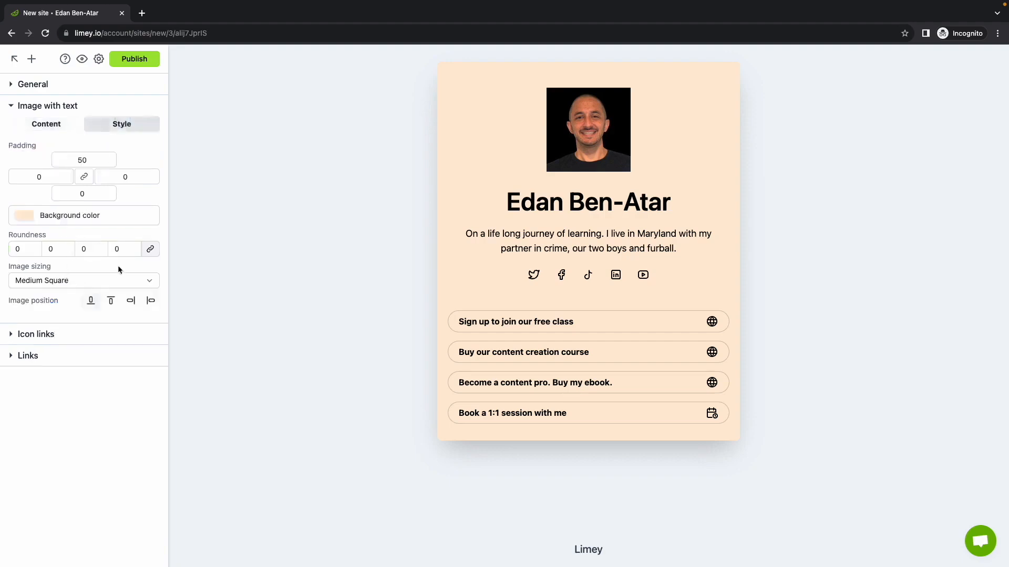
left_click(61, 250)
type("35")
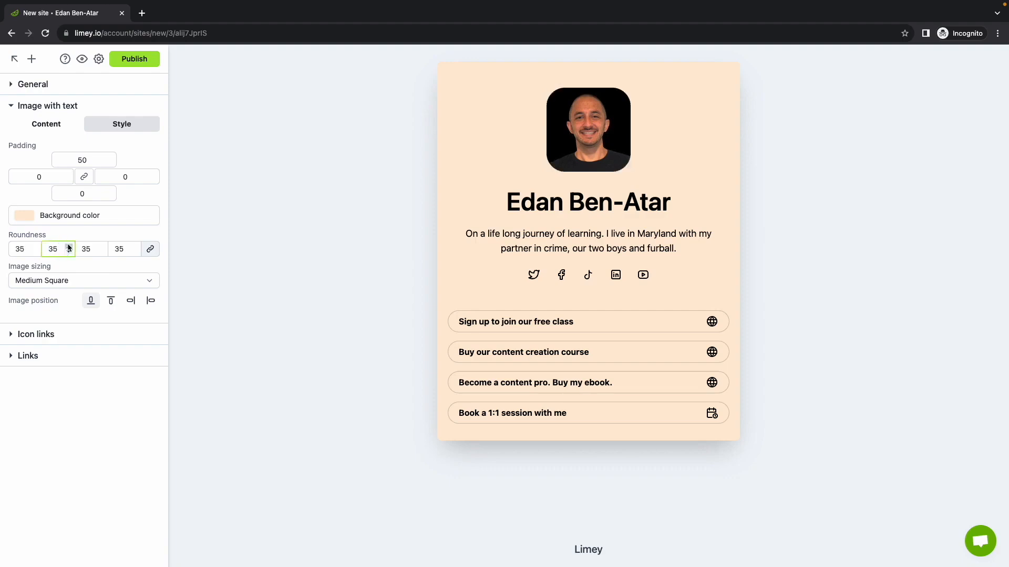
Step: Set the background color of the Image with text section to gray #bababa
left_click(55, 215)
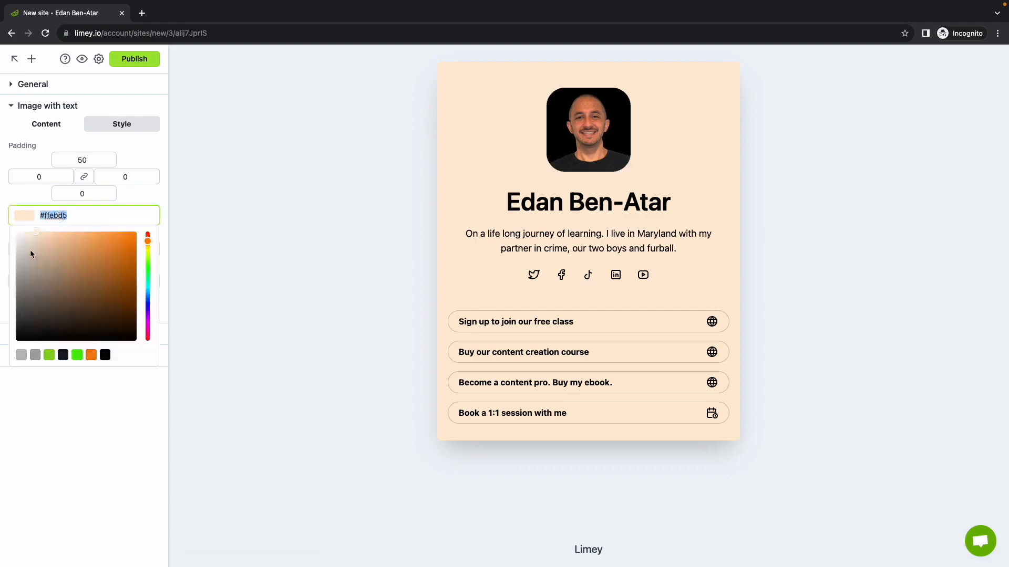
left_click_drag(31, 255, 5, 264)
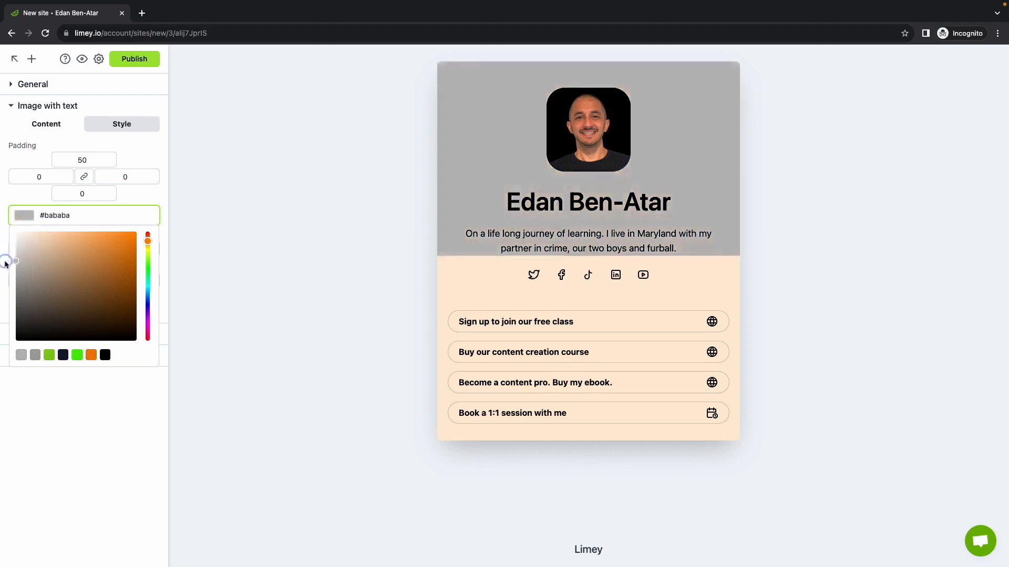
left_click(147, 201)
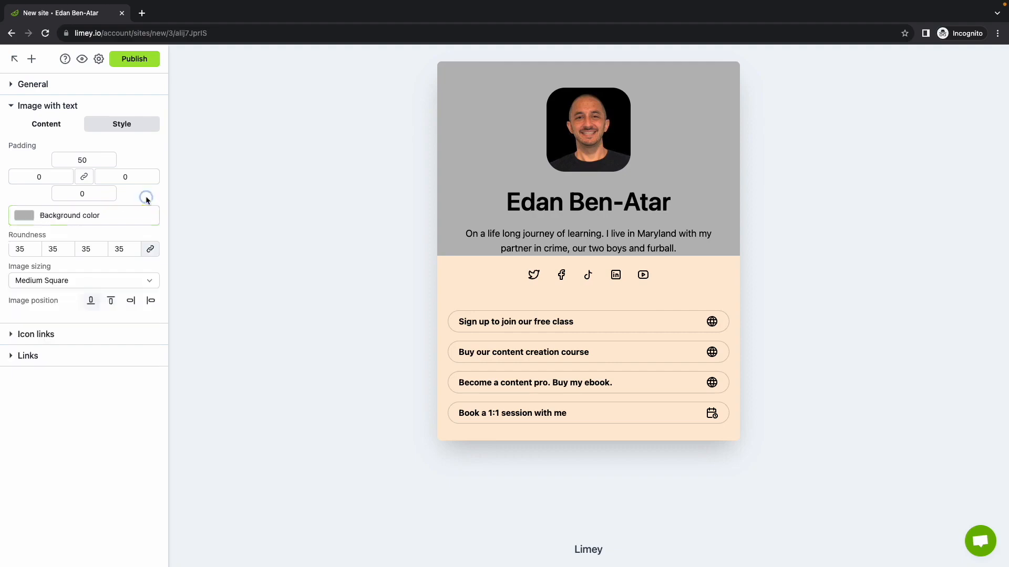
left_click(108, 302)
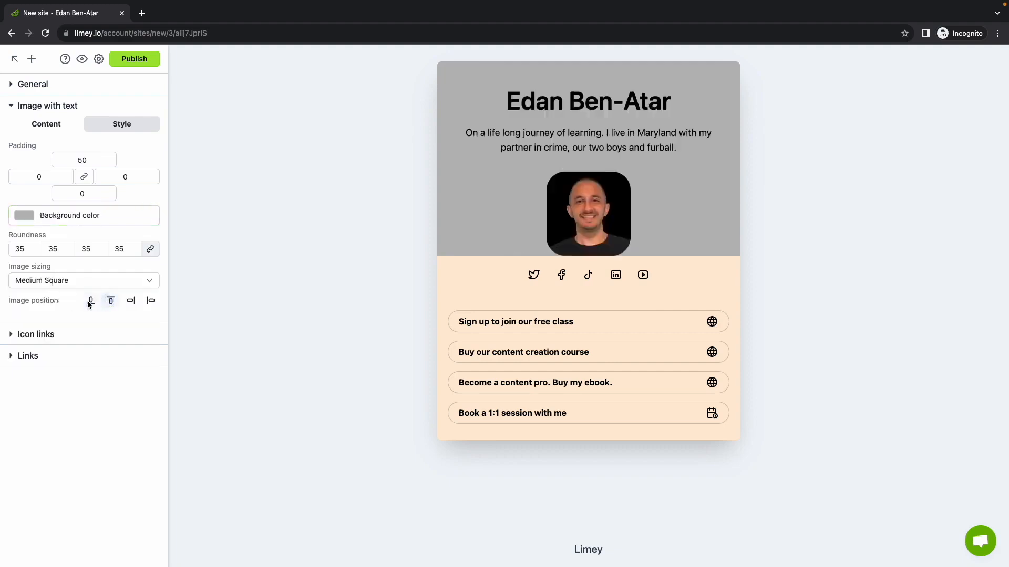
left_click(91, 301)
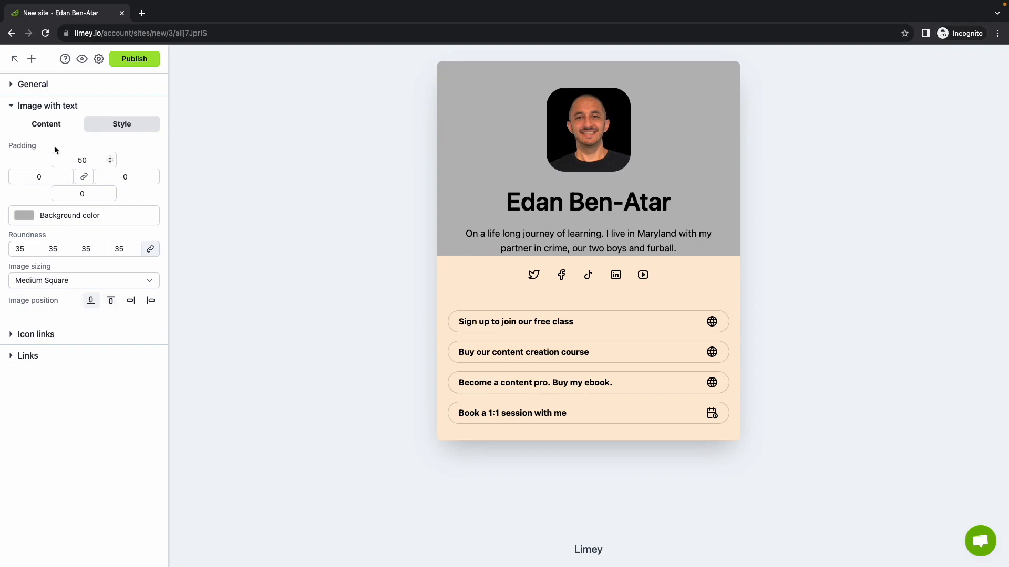
left_click(54, 124)
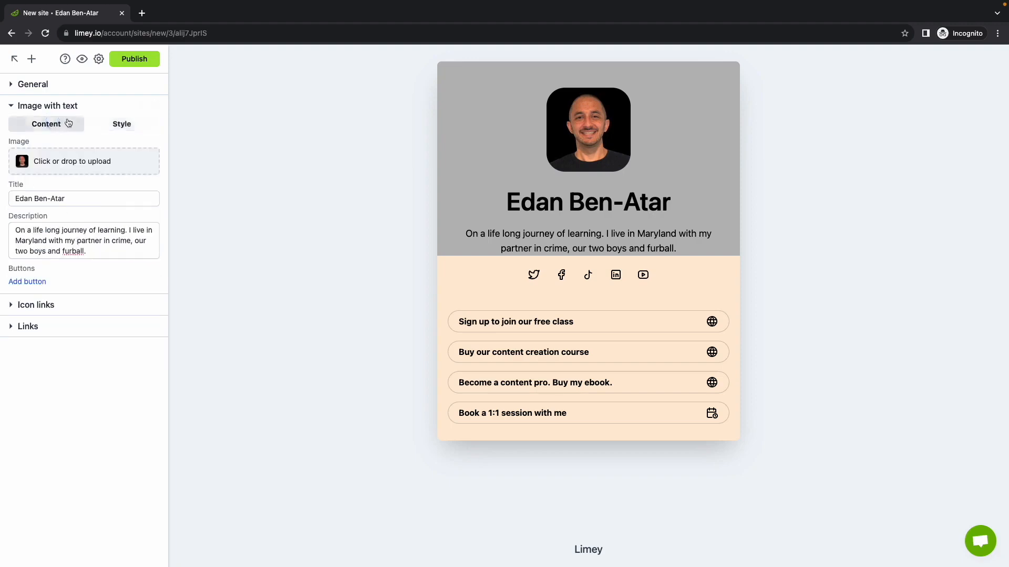
left_click(35, 282)
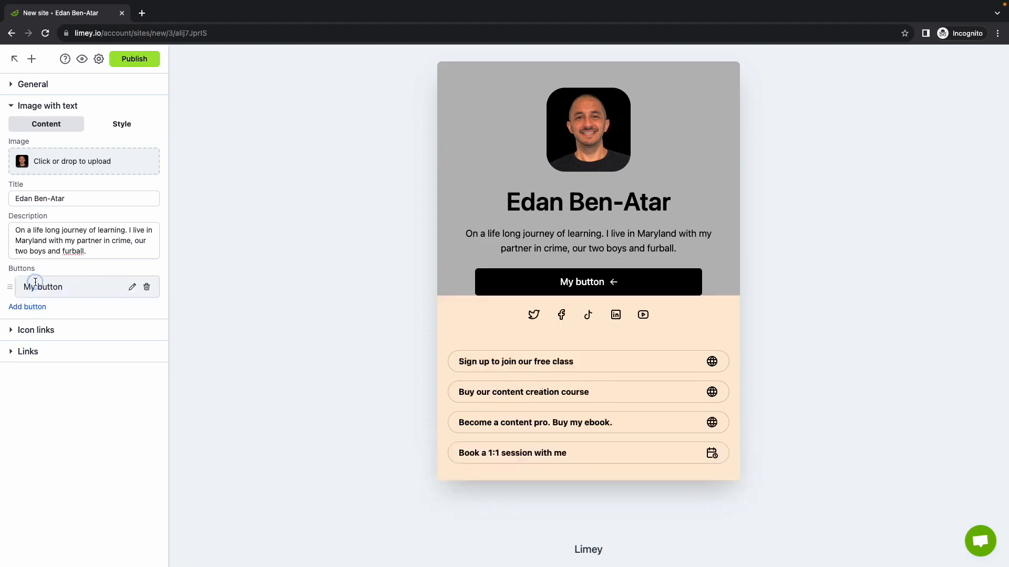
left_click(147, 287)
Step: Collapse the Image with text section and set the background color of the Icon links section to #bababa
left_click(73, 111)
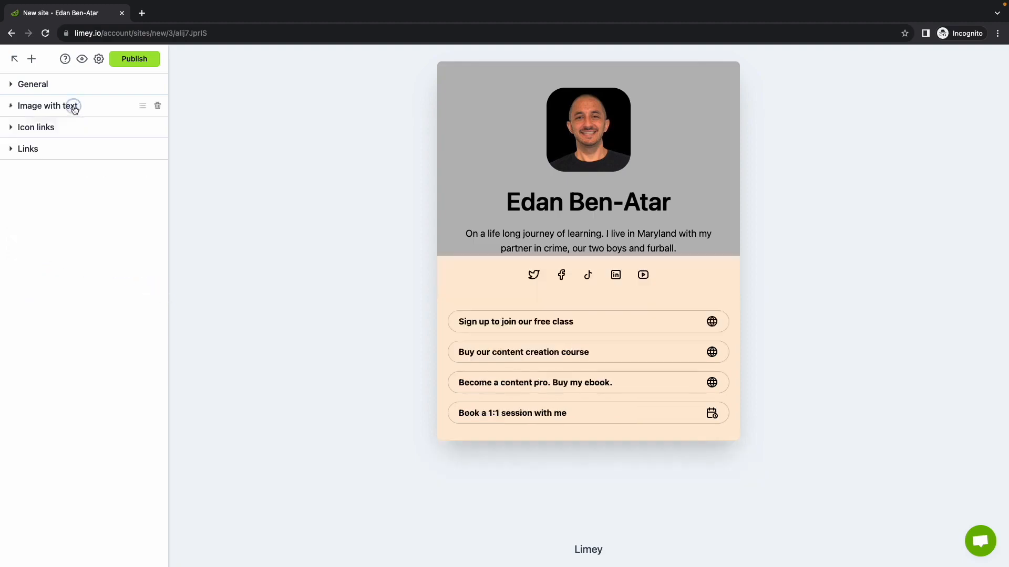
left_click(71, 128)
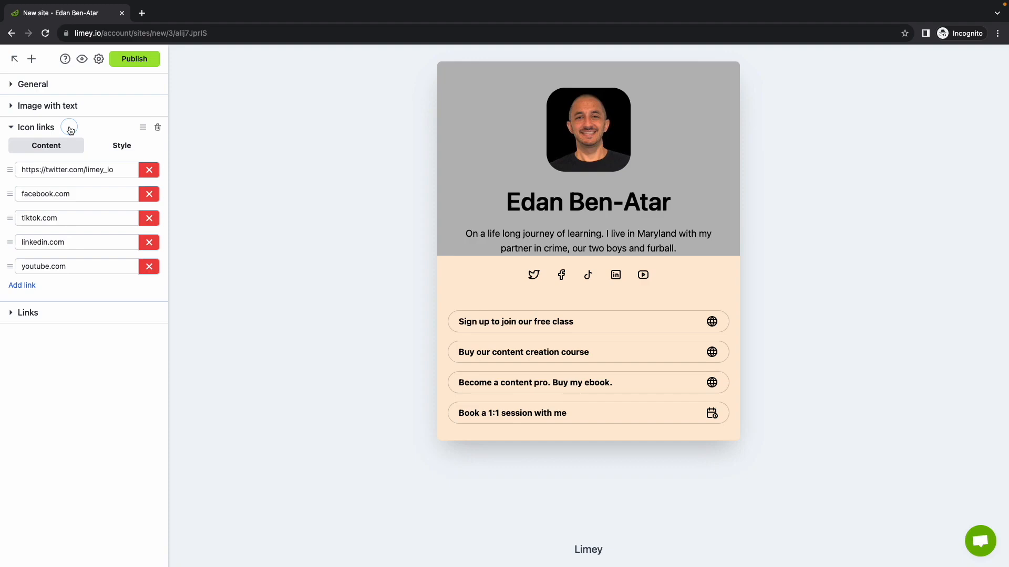
left_click(117, 148)
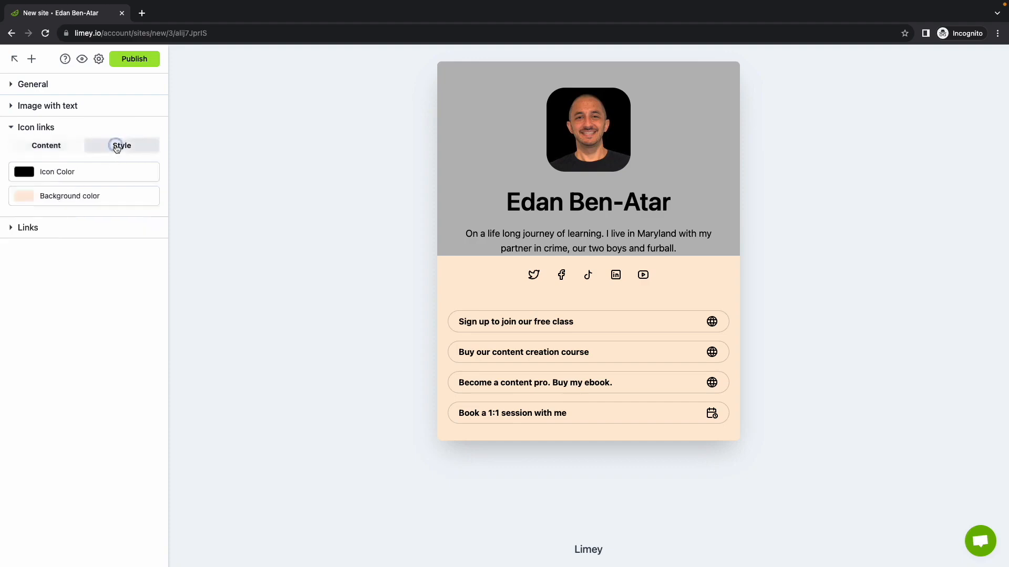
left_click(56, 196)
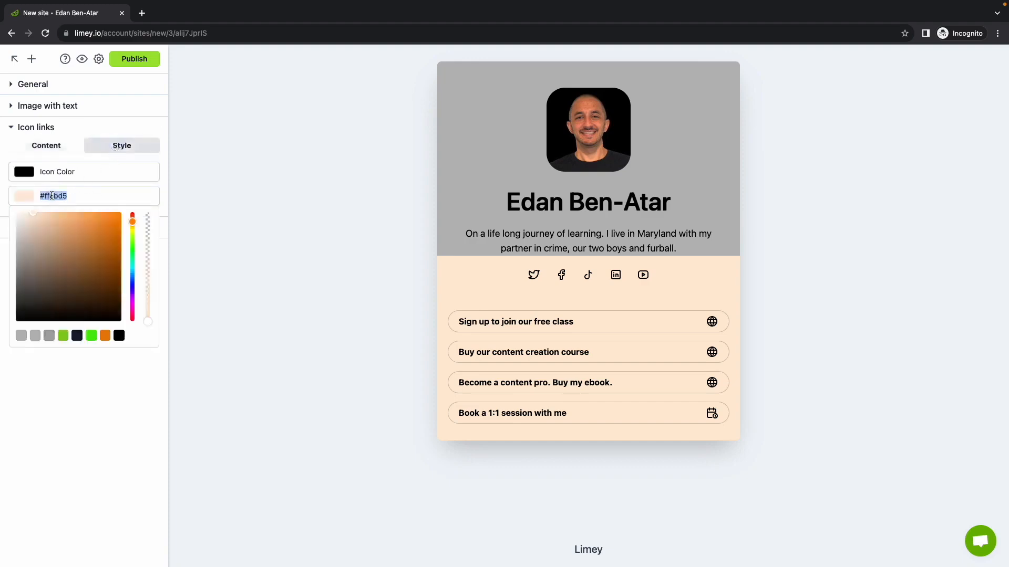
left_click(21, 336)
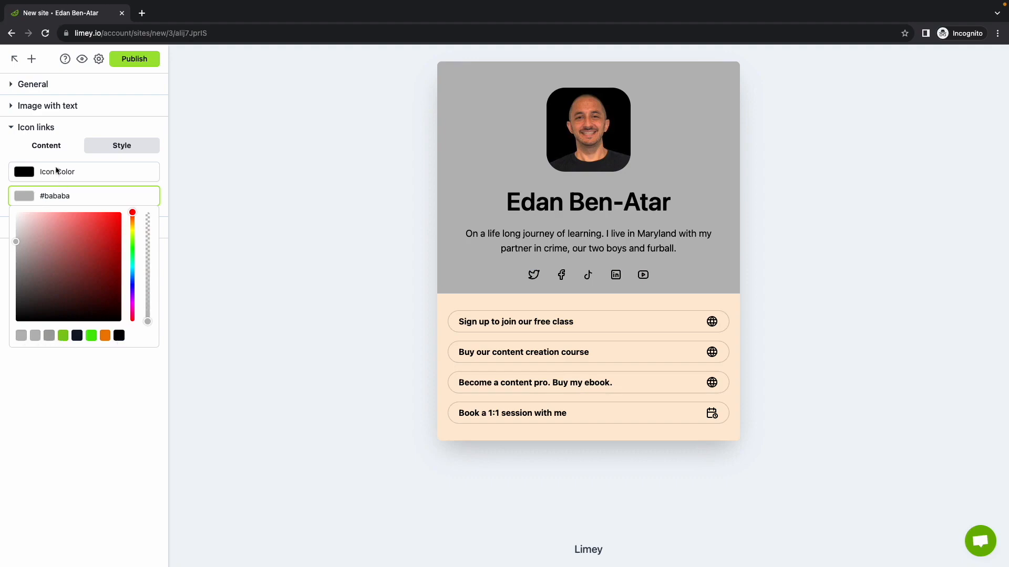
Step: Replace the Twitter address in the Icon links content with the site owner's YouTube channel URL
left_click(48, 148)
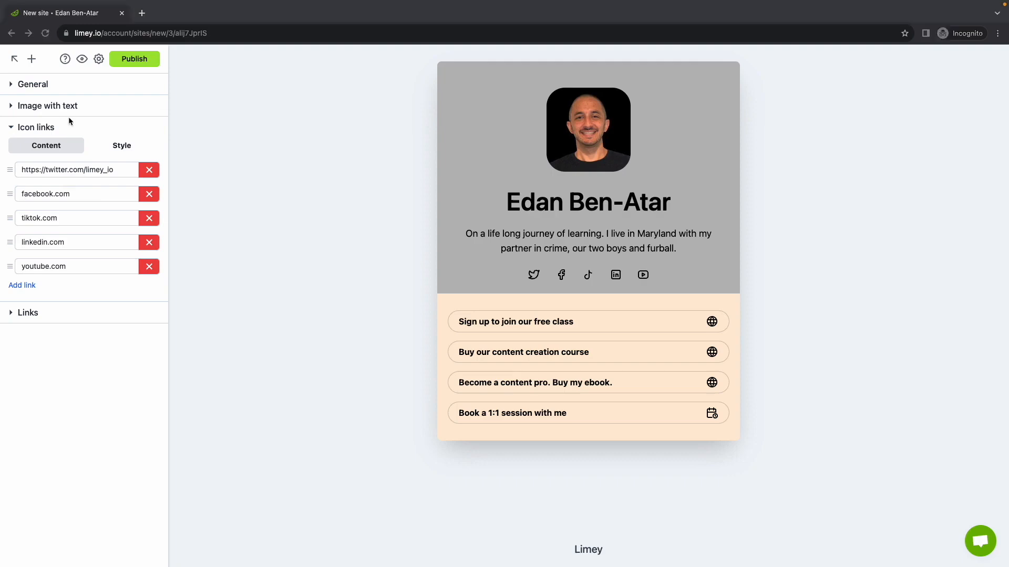
triple_click(98, 170)
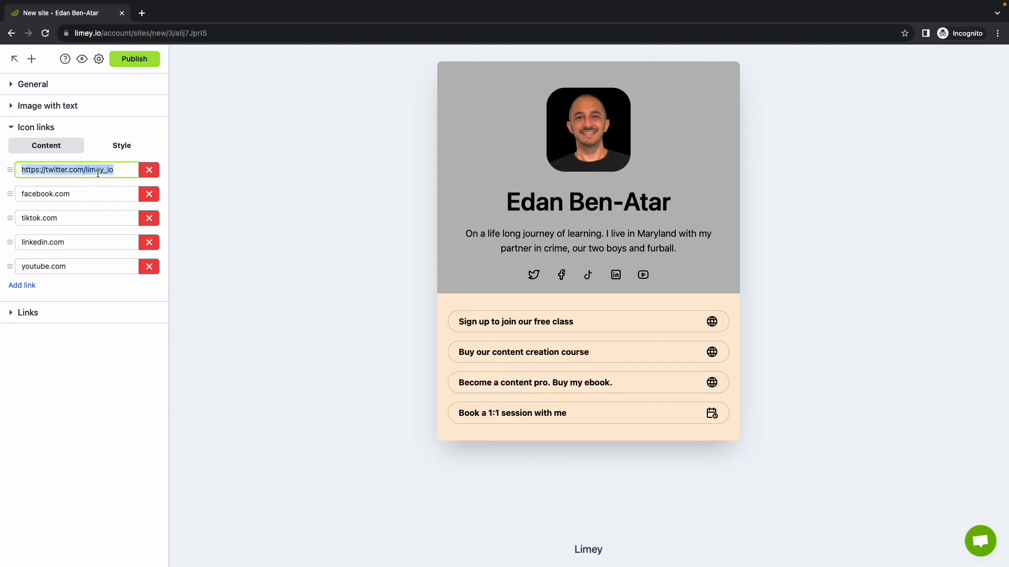
type("https://www.youtube.com/channel/UCL9IDbEJm2C8FrqWuMFcGcQ")
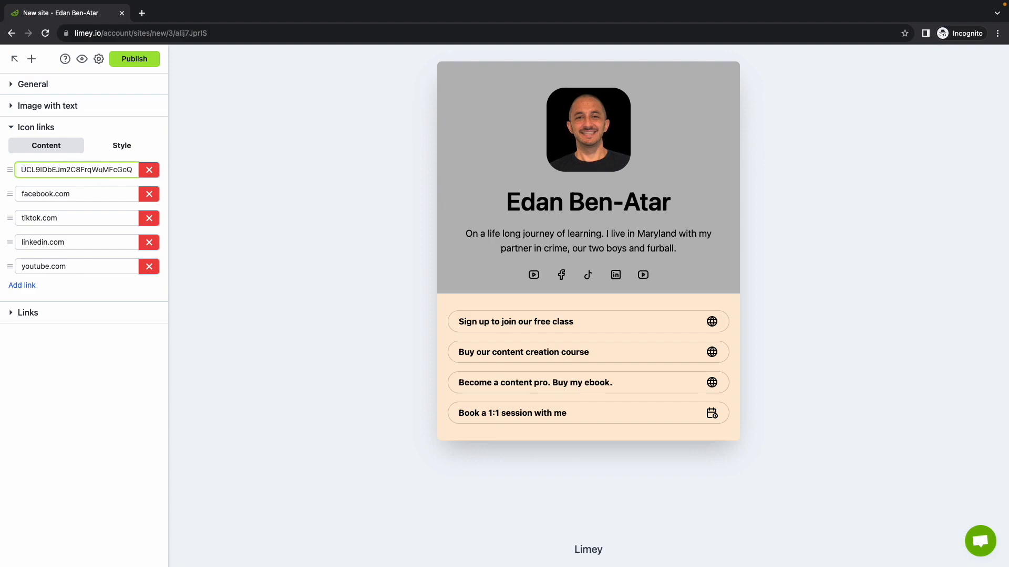
Step: Replace the facebook.com and tiktok.com icon links with the site owner's Instagram and Threads profile URLs
key("super+Tab")
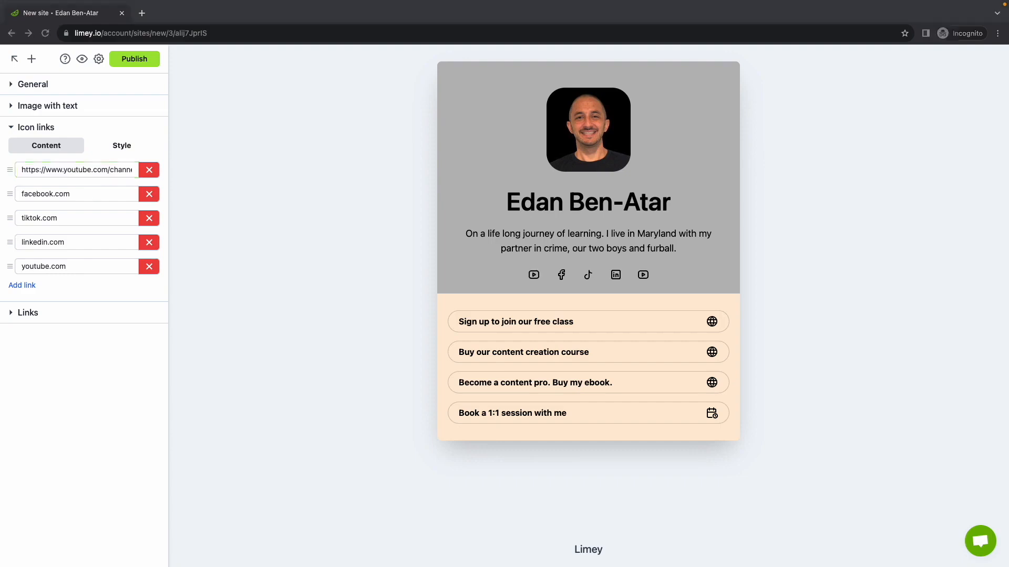
key("super+Tab")
triple_click(77, 194)
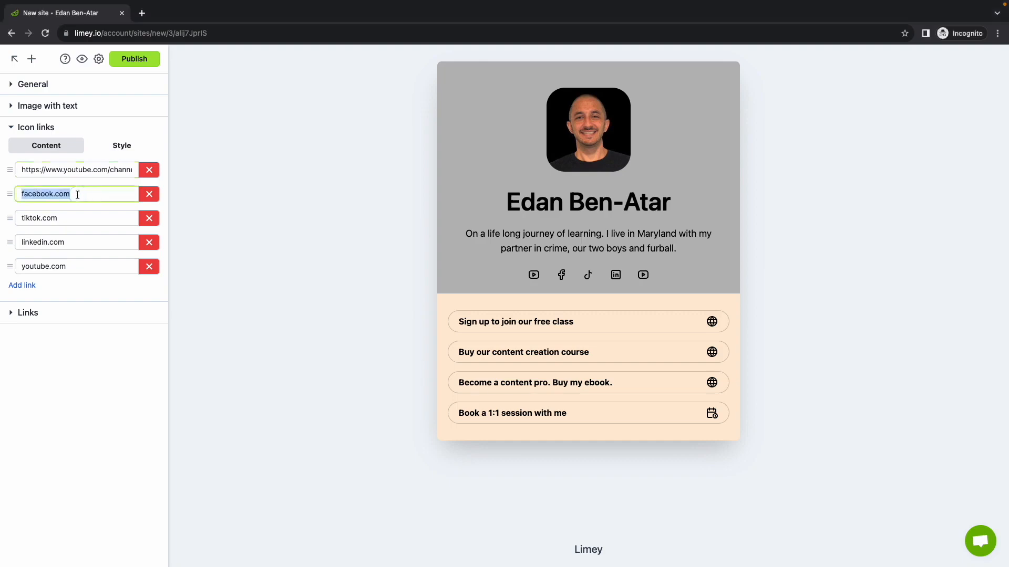
type("https://www.instagram.com/edanbenatar/")
key("super+Tab")
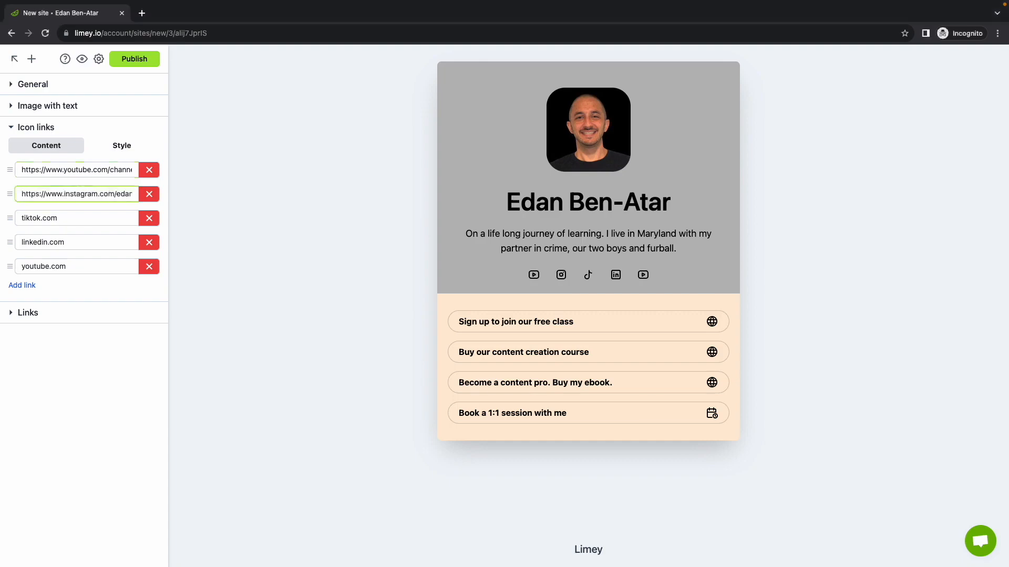
triple_click(84, 221)
type("https://www.threads.net/@edanbenatar")
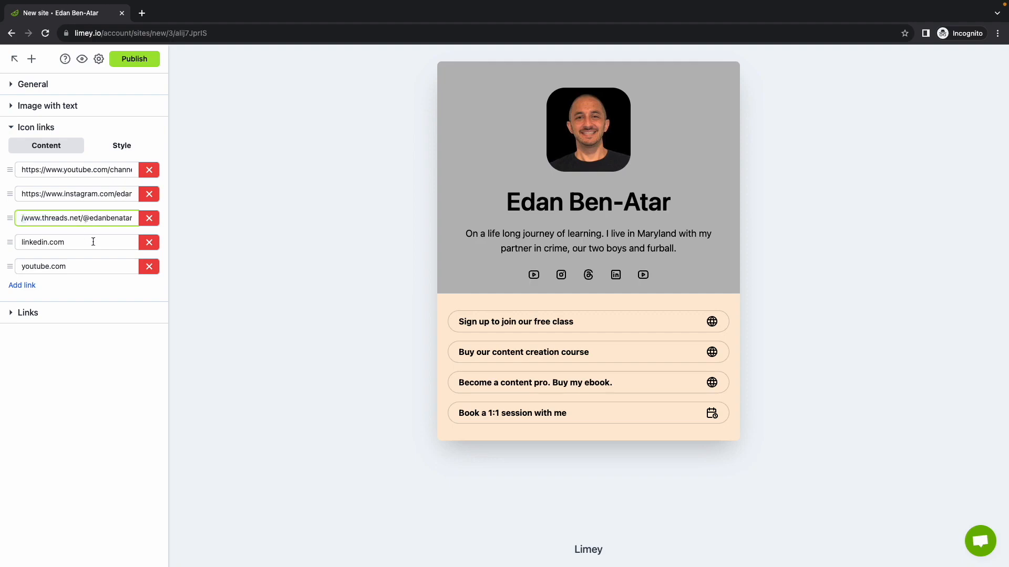
Step: Delete the linkedin.com and youtube.com icon links and move the Instagram link above the YouTube channel link
left_click(149, 243)
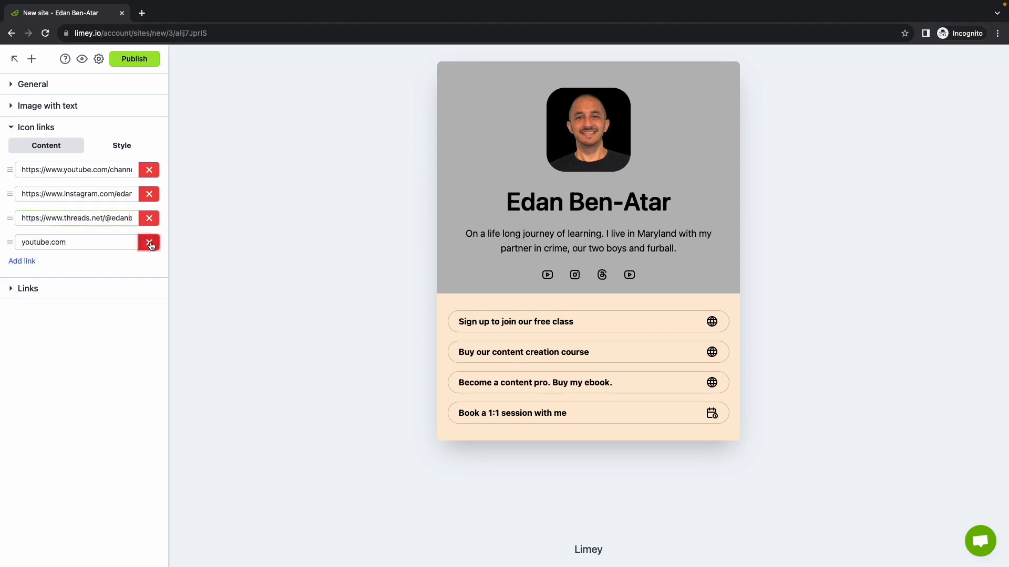
left_click(150, 244)
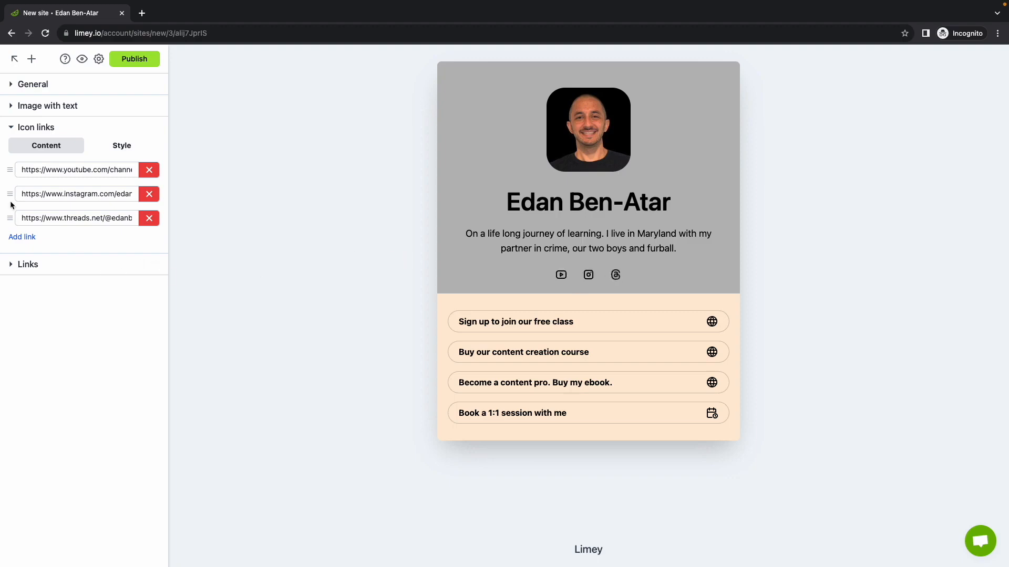
left_click_drag(9, 197, 10, 173)
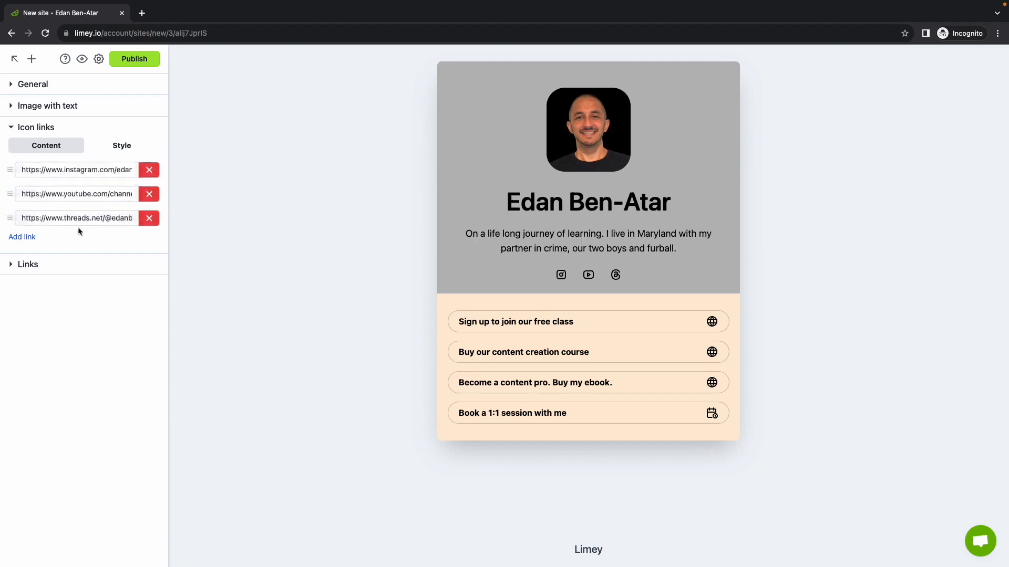
left_click(22, 236)
left_click(110, 127)
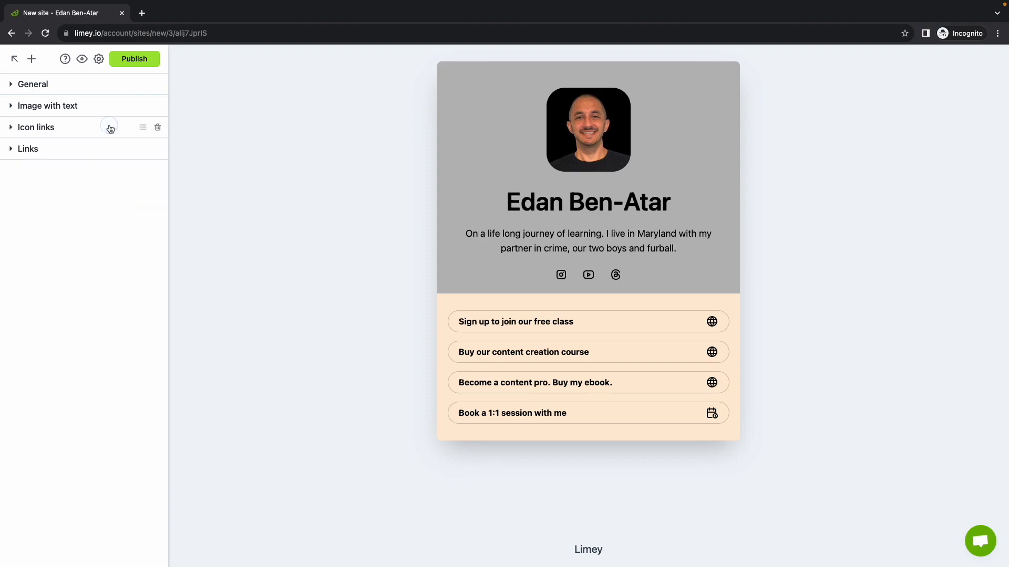
Step: Delete the Links section and add an Image gallery block to the page
left_click(85, 150)
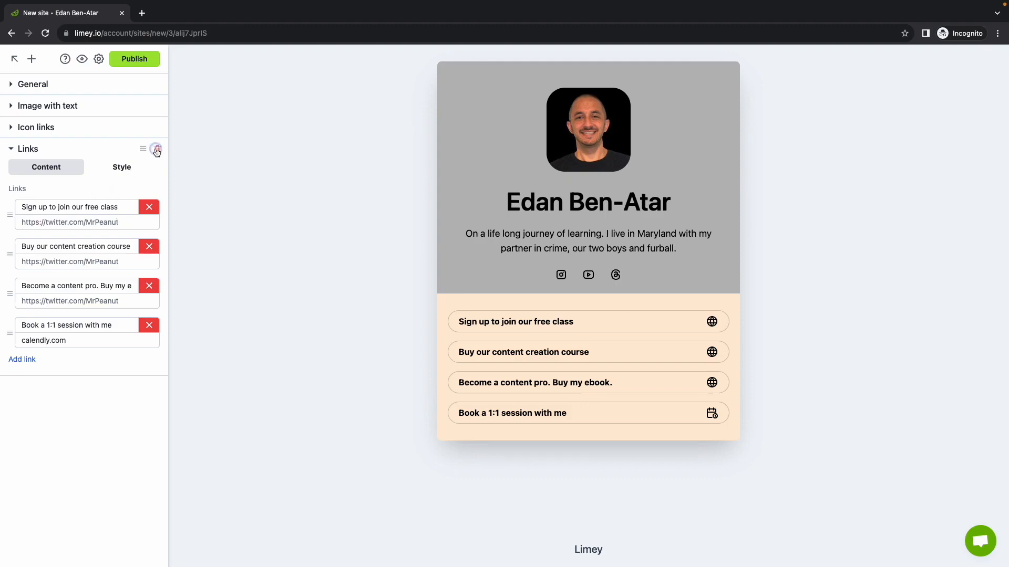
left_click(157, 149)
left_click(31, 59)
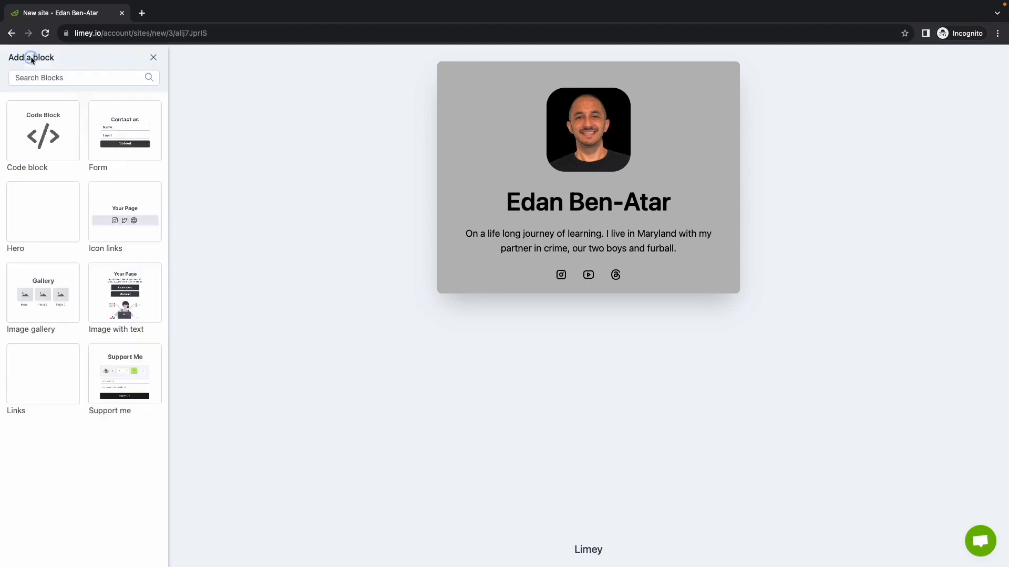
left_click(48, 289)
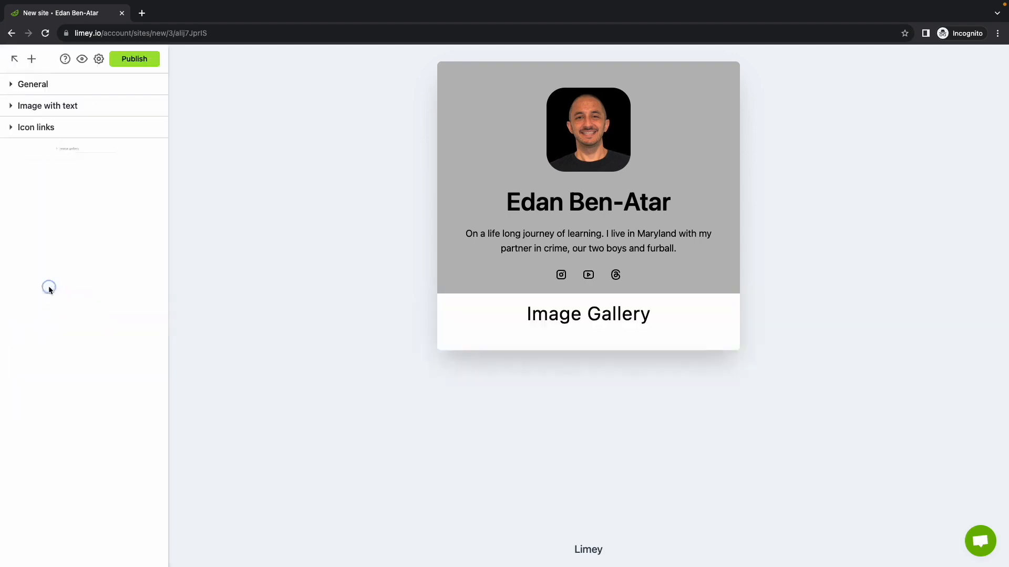
Step: Change the block title of the Image gallery section to "Projects"
left_click(51, 152)
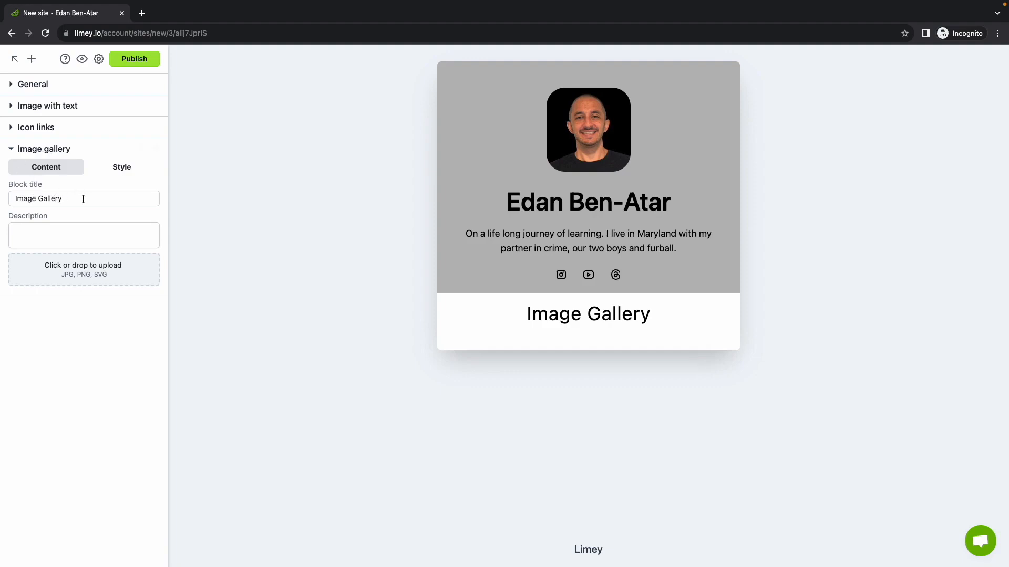
triple_click(83, 199)
type("Proj")
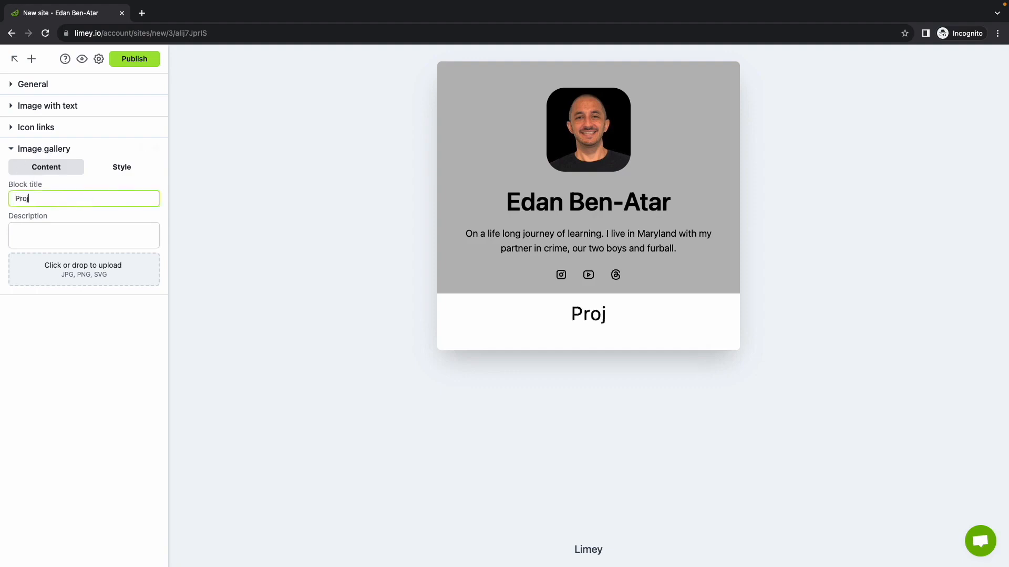
type("ects")
Step: Set the Image gallery description to "Check out some of my recent projects! 👇", ending with the pointing-down emoji
left_click(62, 231)
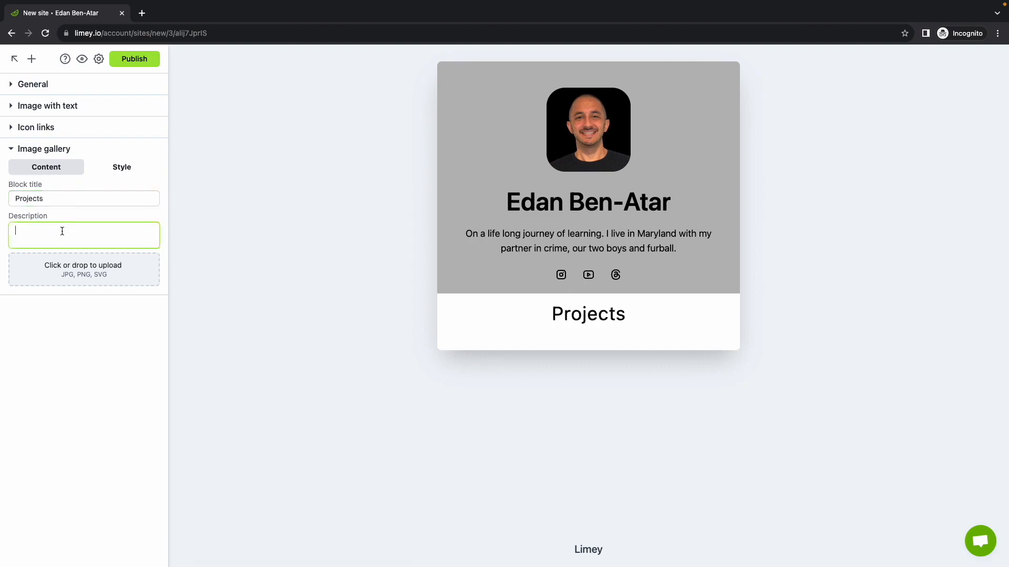
type("Check ")
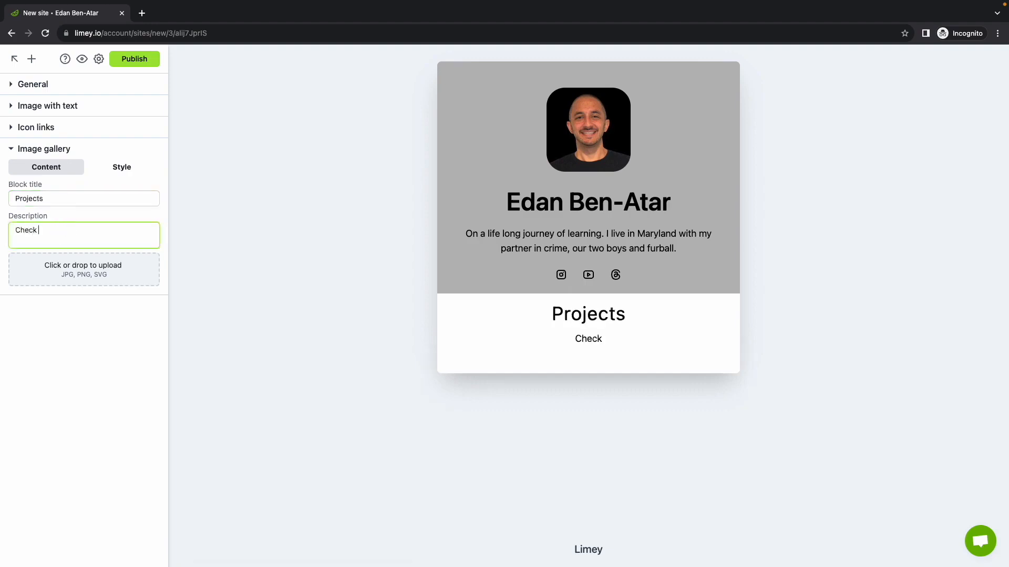
type("out some of my recent")
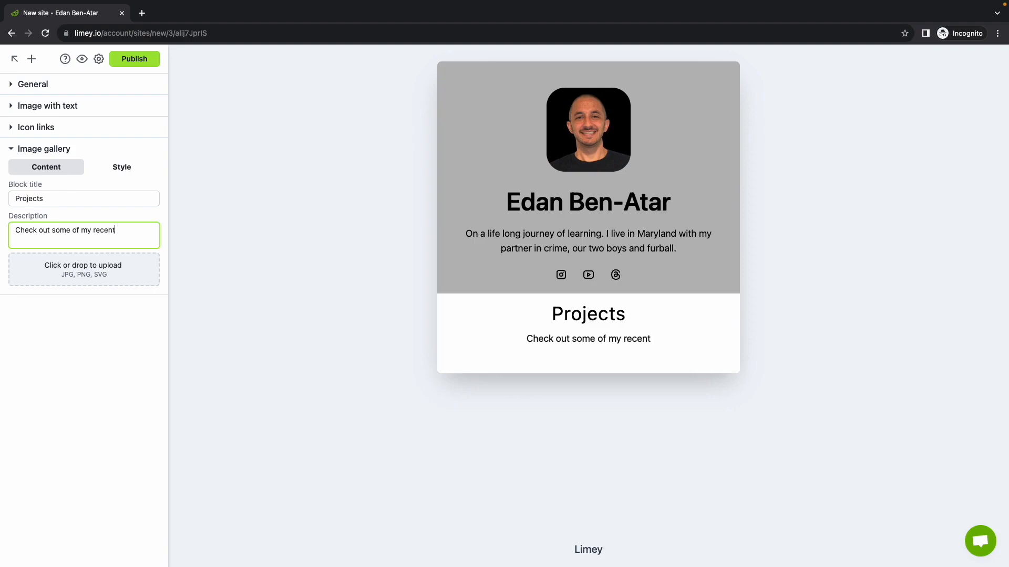
type(" projects! :)")
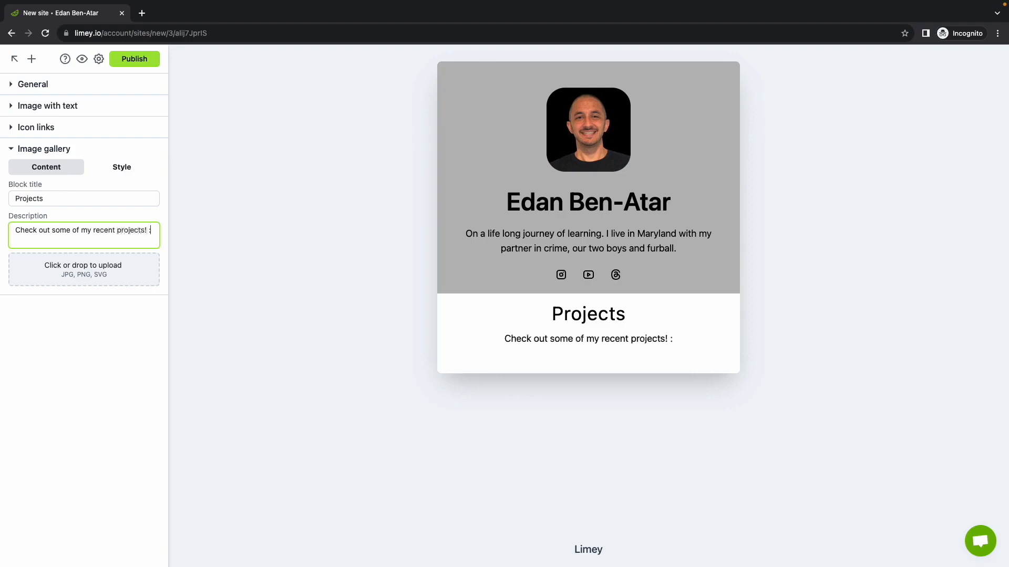
key("BackSpace")
key("BackSpace")
key("BackSpace")
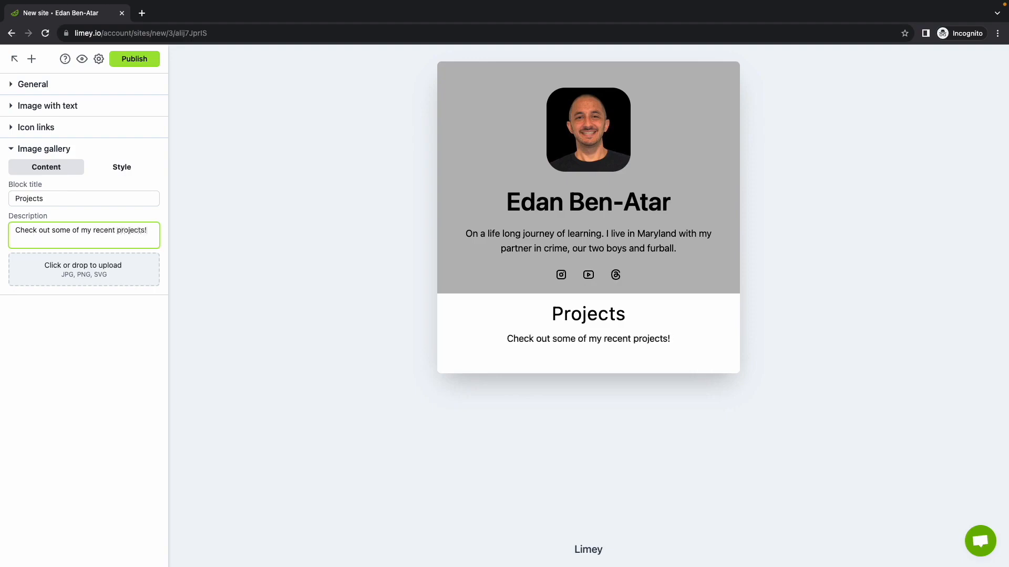
key("ctrl+super+space")
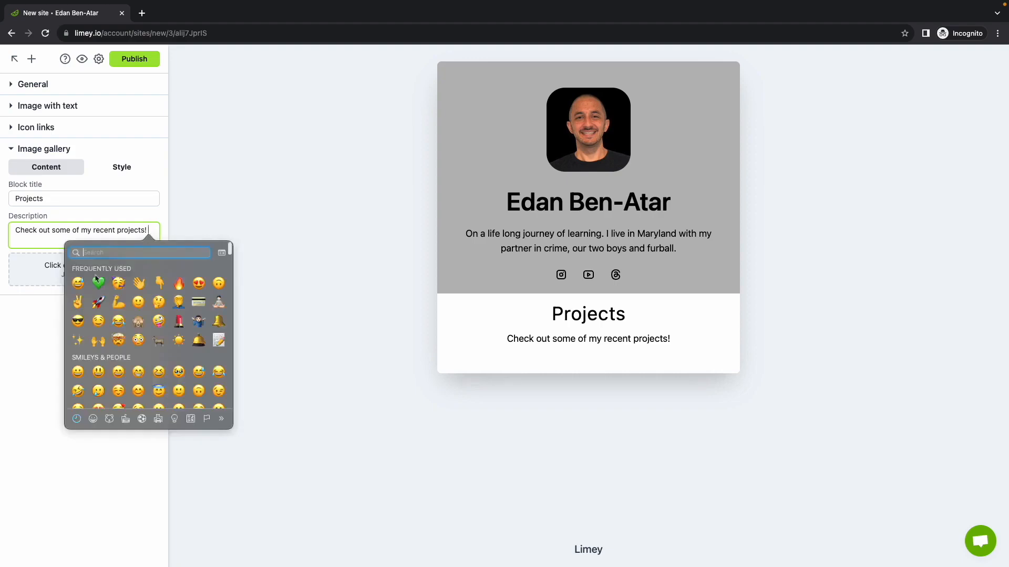
left_click(163, 281)
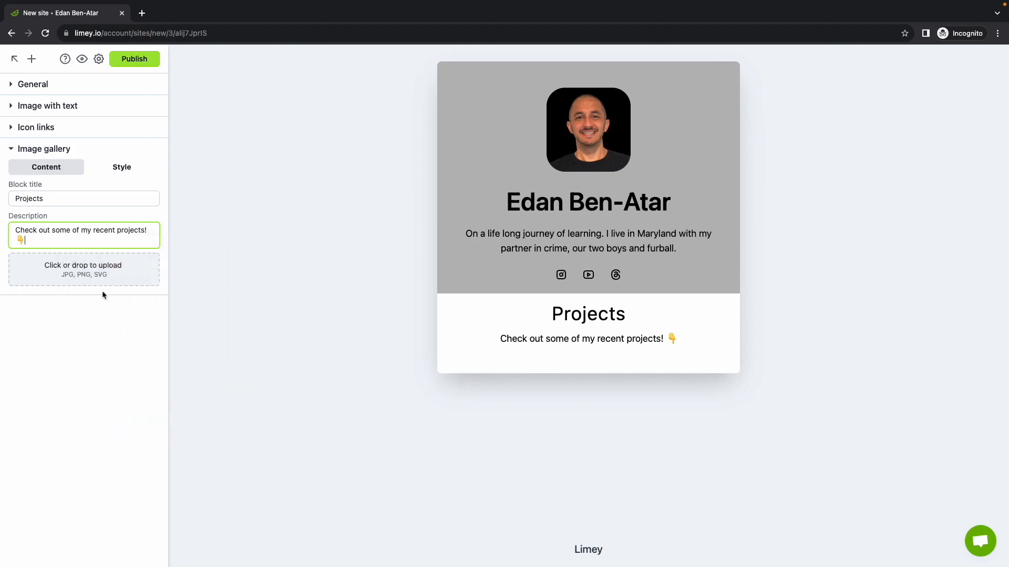
Step: Upload limey.png and puzzlez.png from the Desktop to the image gallery and move the Puzzlez image to first place
left_click(87, 275)
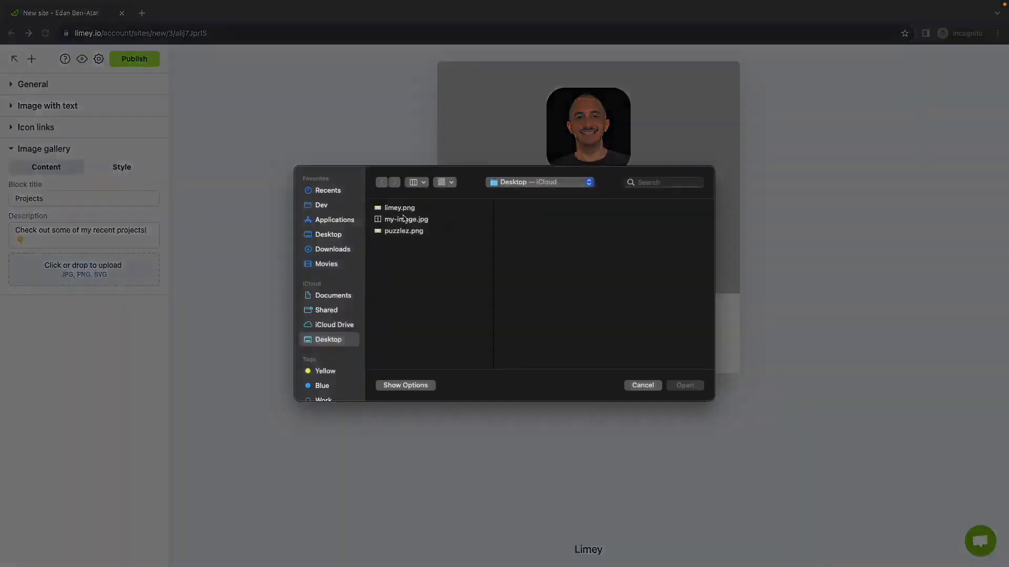
left_click(410, 233)
left_click(418, 209, "super")
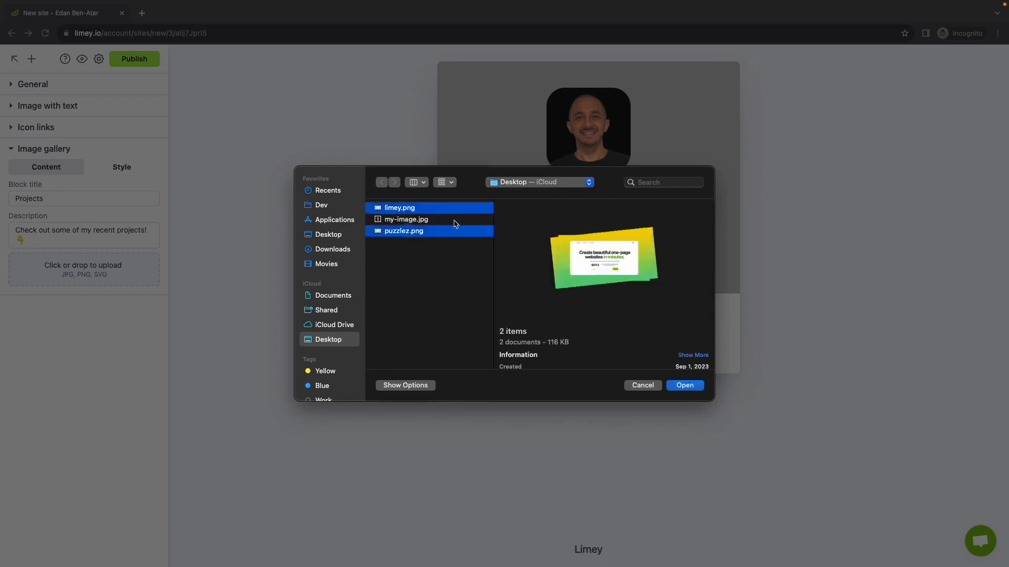
left_click(681, 385)
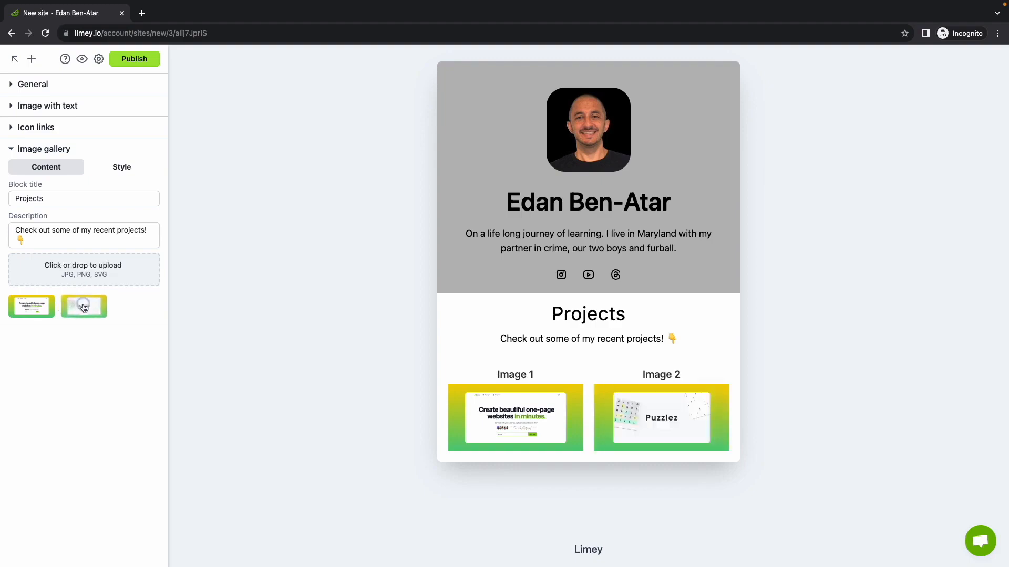
left_click_drag(84, 308, 30, 307)
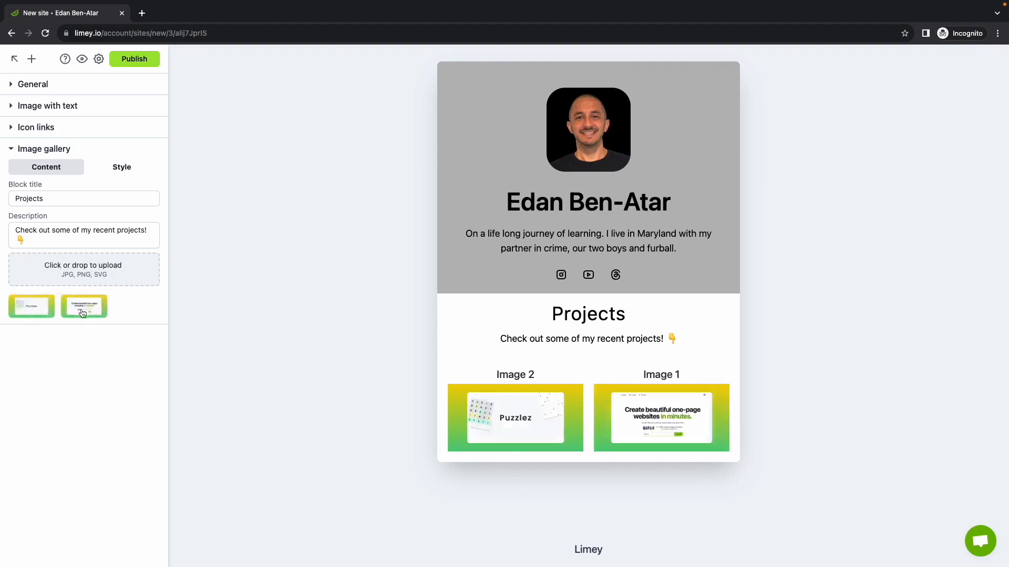
left_click(32, 307)
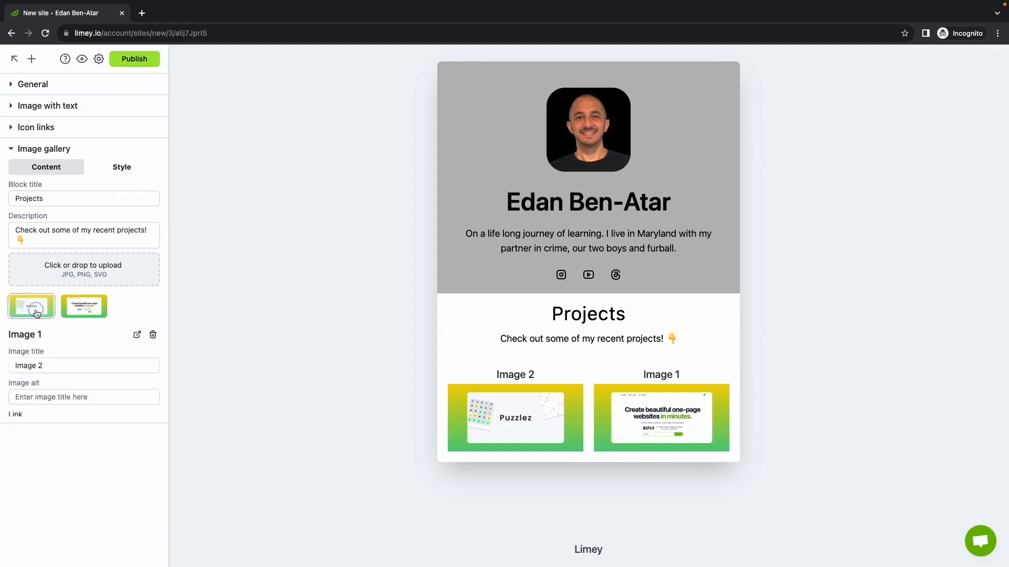
triple_click(51, 366)
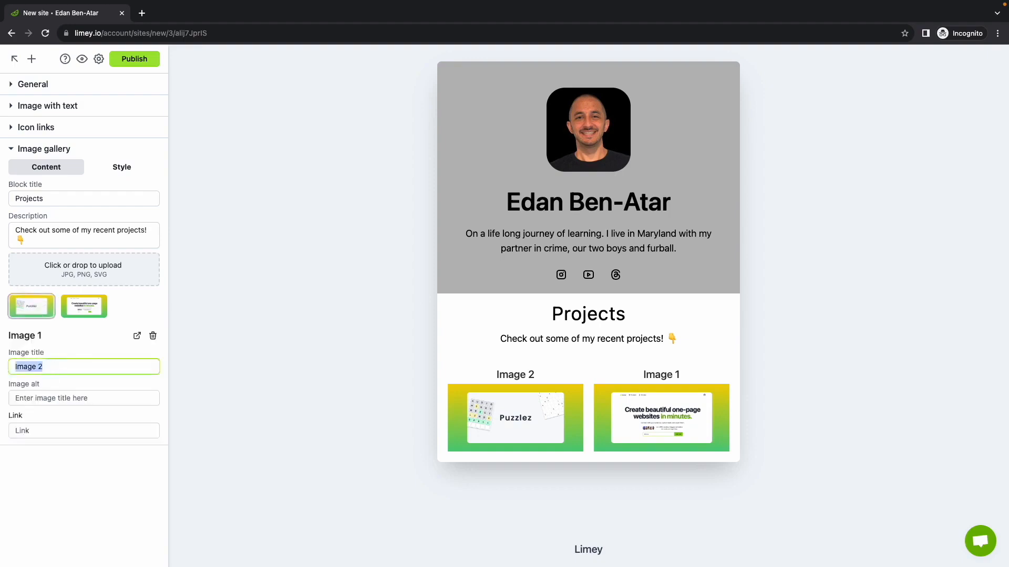
type("Puzzlez")
left_click(53, 399)
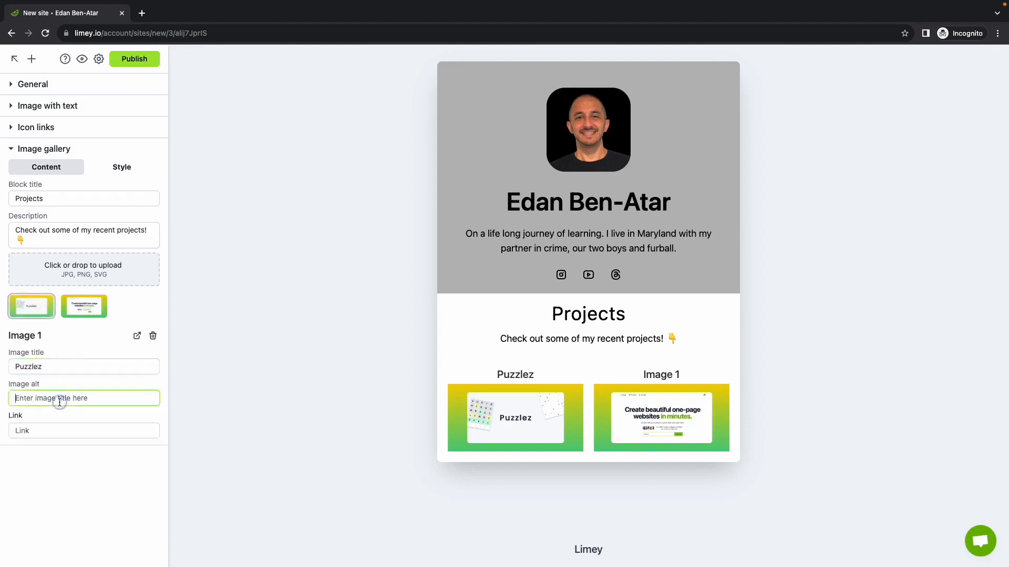
type("puzzlez io")
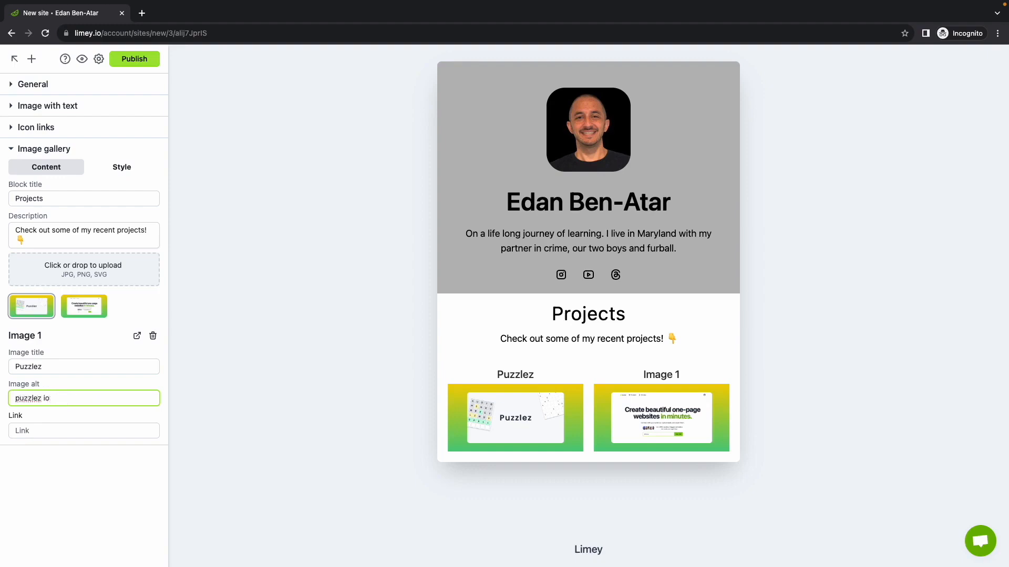
left_click(45, 428)
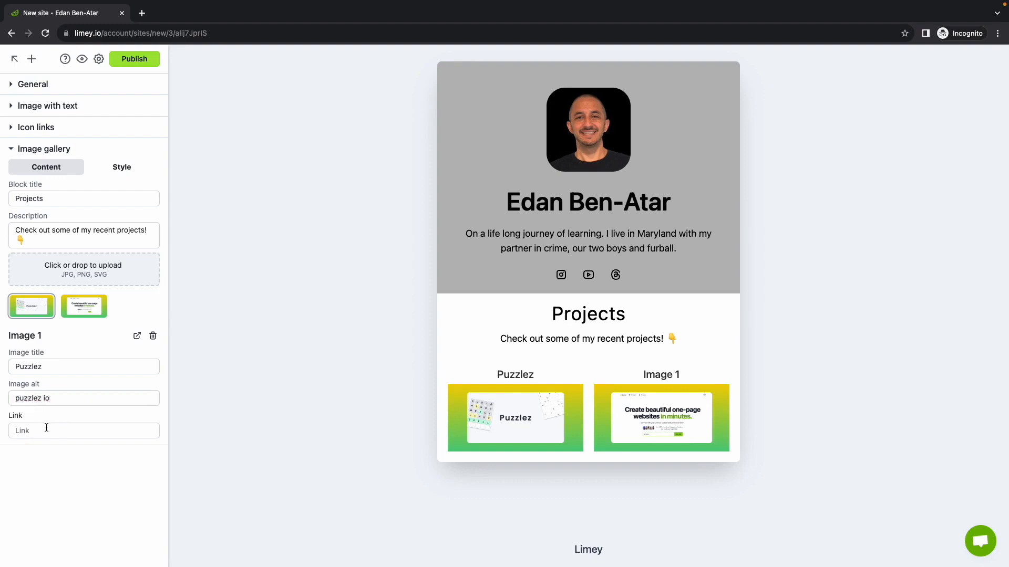
type("https://puzzlez.io/")
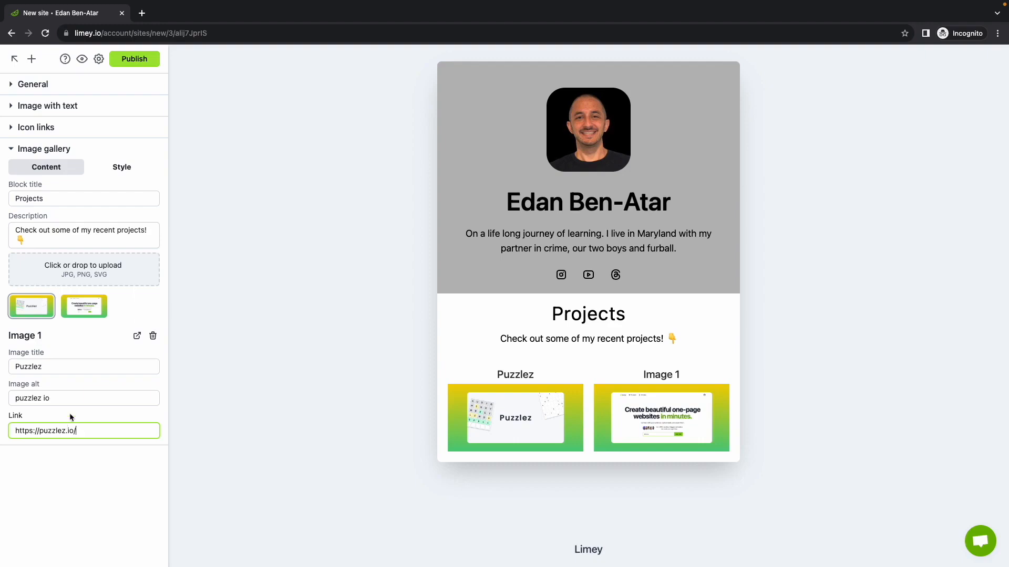
left_click(85, 315)
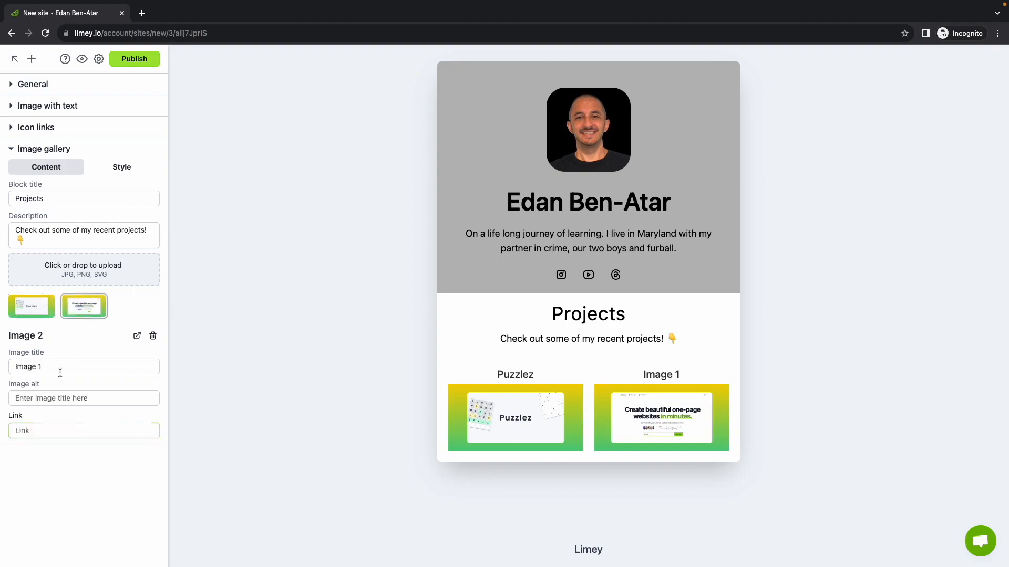
triple_click(61, 369)
type("Limey")
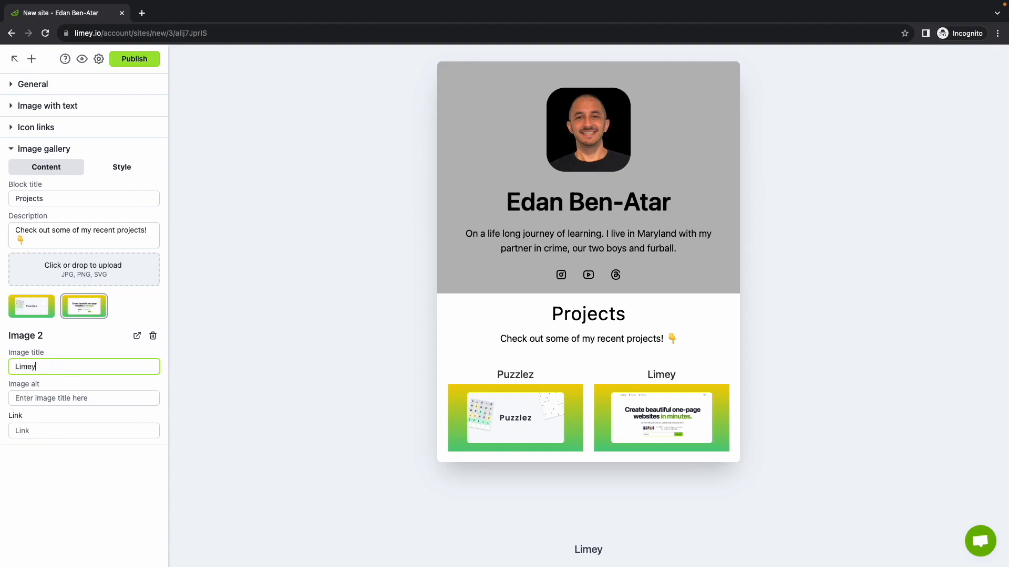
left_click(59, 394)
type("limey ")
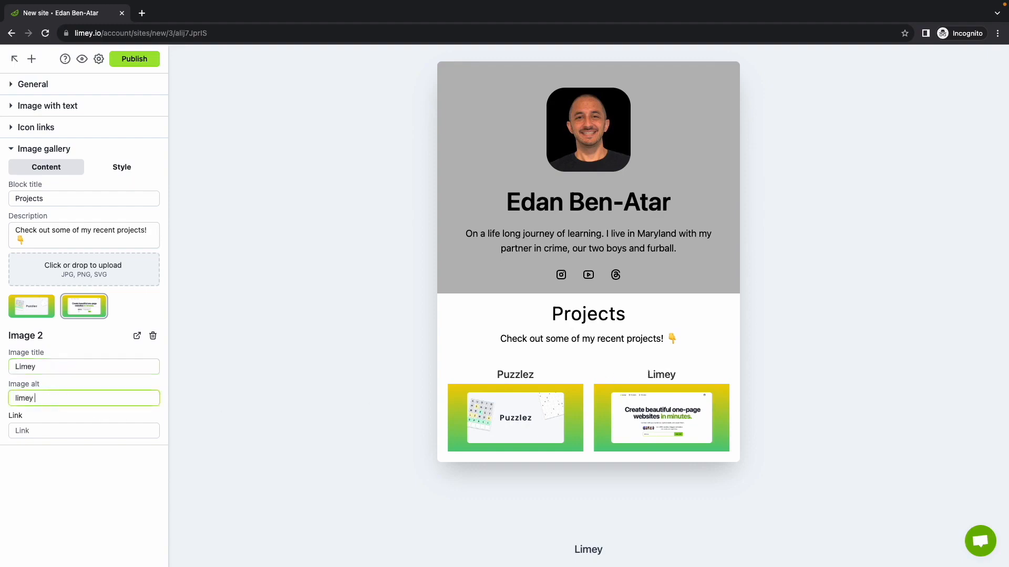
type("io")
key("Tab")
type("https://puzzlez.io/")
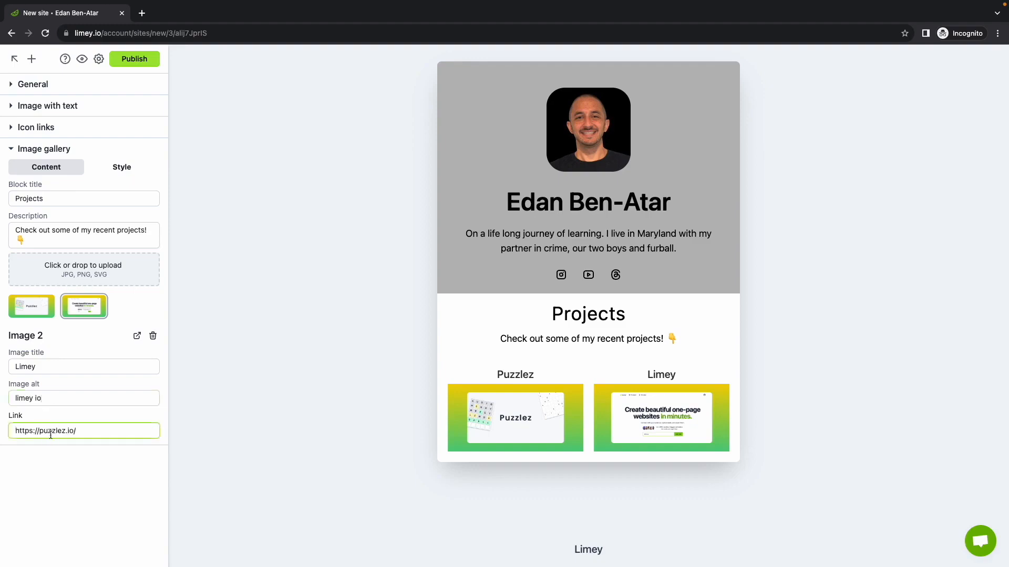
double_click(50, 431)
type("limey")
Step: Set the Image gallery's background color to the same gray as the profile and icon sections above it
left_click(122, 167)
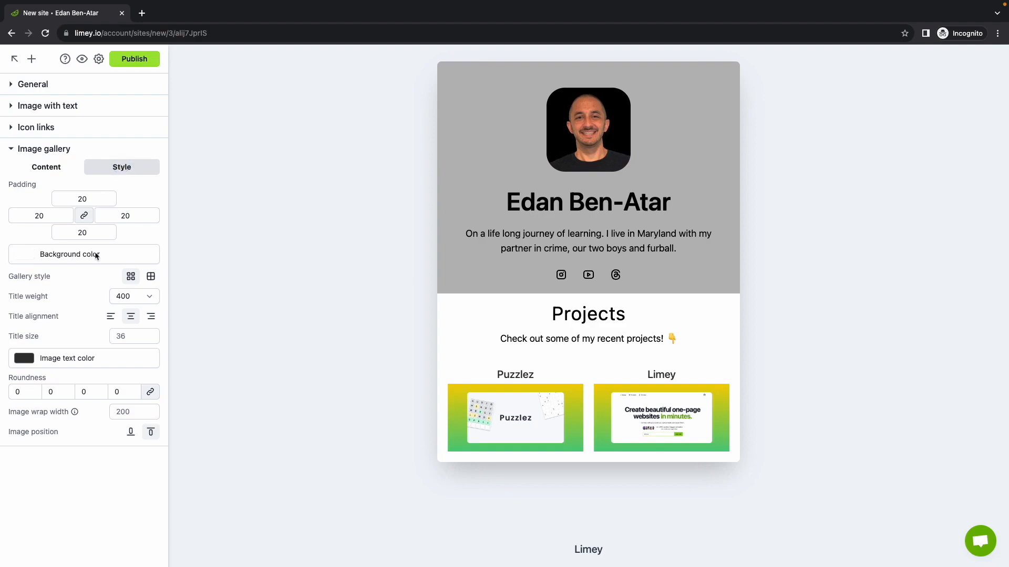
left_click(68, 255)
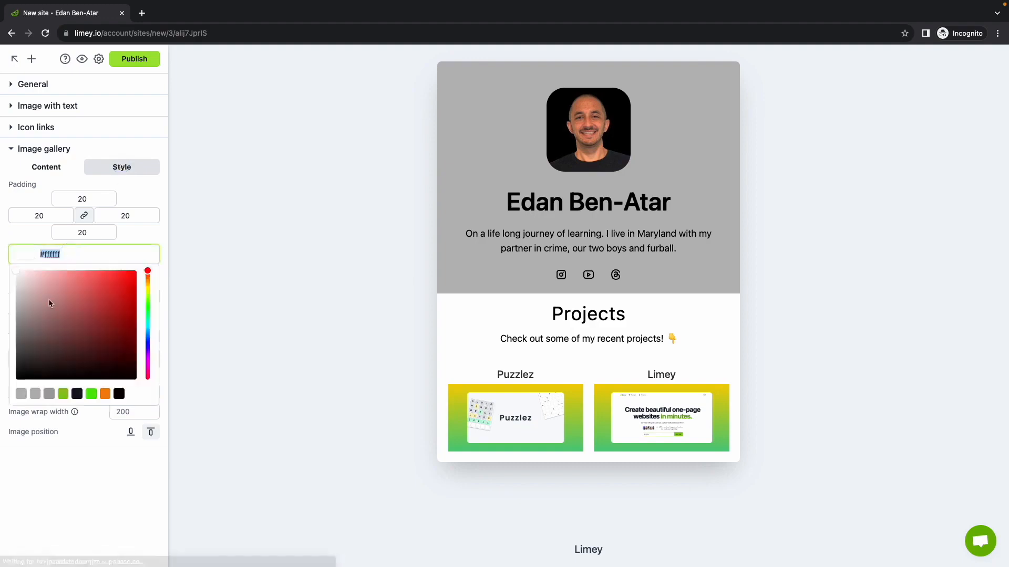
left_click(22, 396)
left_click(138, 231)
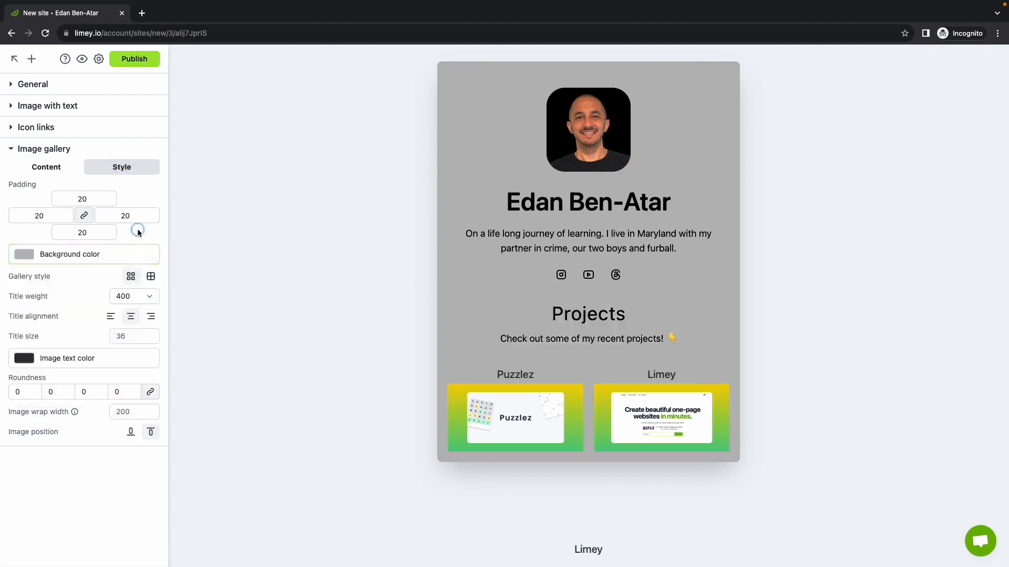
Step: Set the gallery images' roundness to 35 on all corners and position the images above their titles
left_click(52, 394)
type("35")
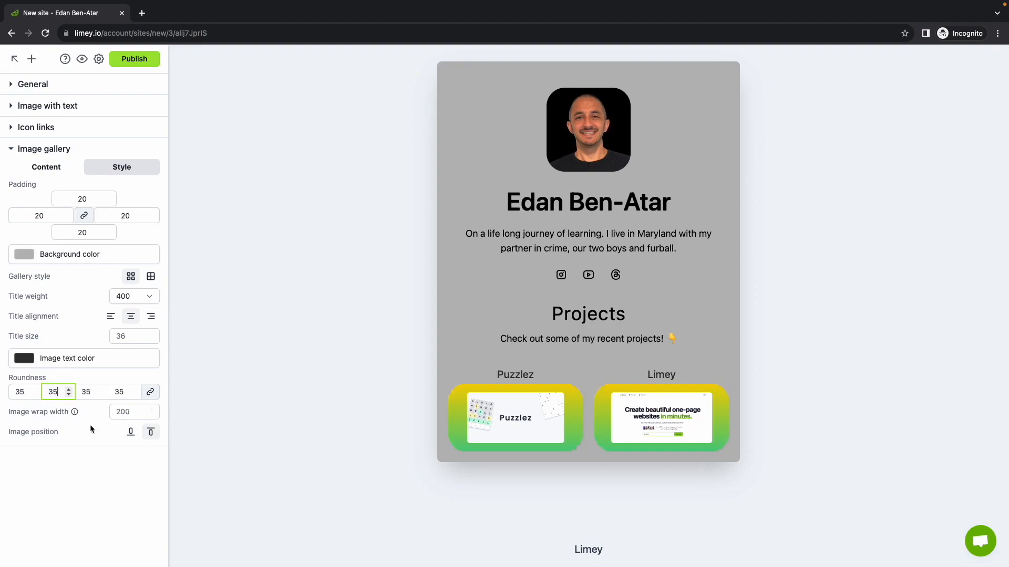
left_click(103, 432)
left_click(130, 434)
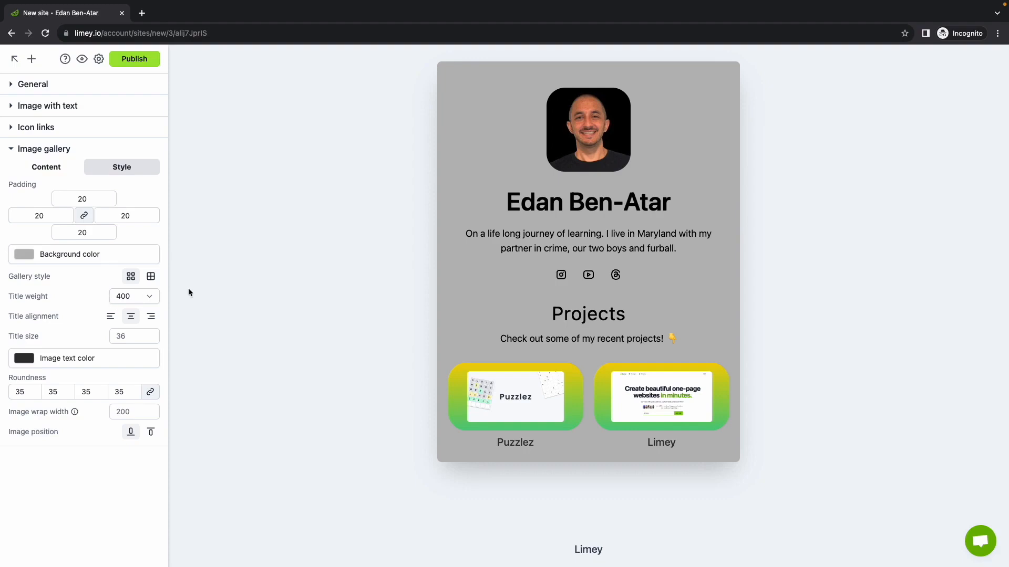
Step: Publish the site at the URL limey.io/bio-site-demo, keeping the suggested title
left_click(146, 61)
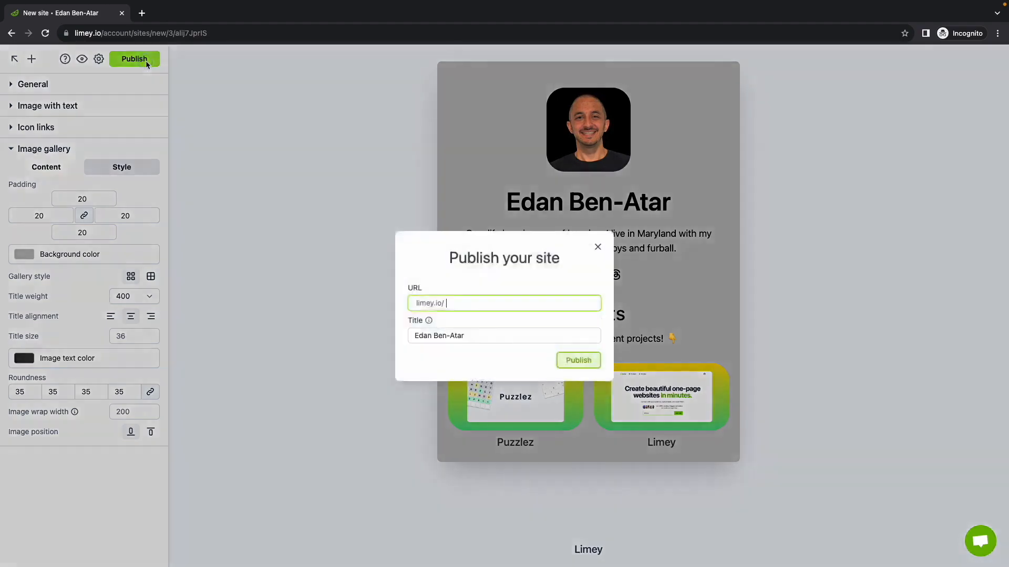
type("bio-site-demo")
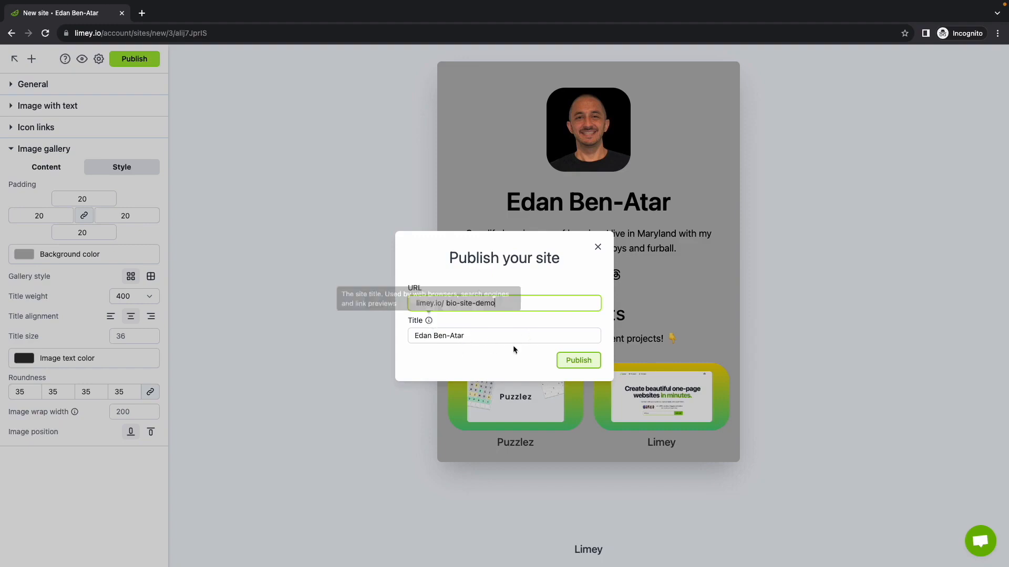
left_click(579, 360)
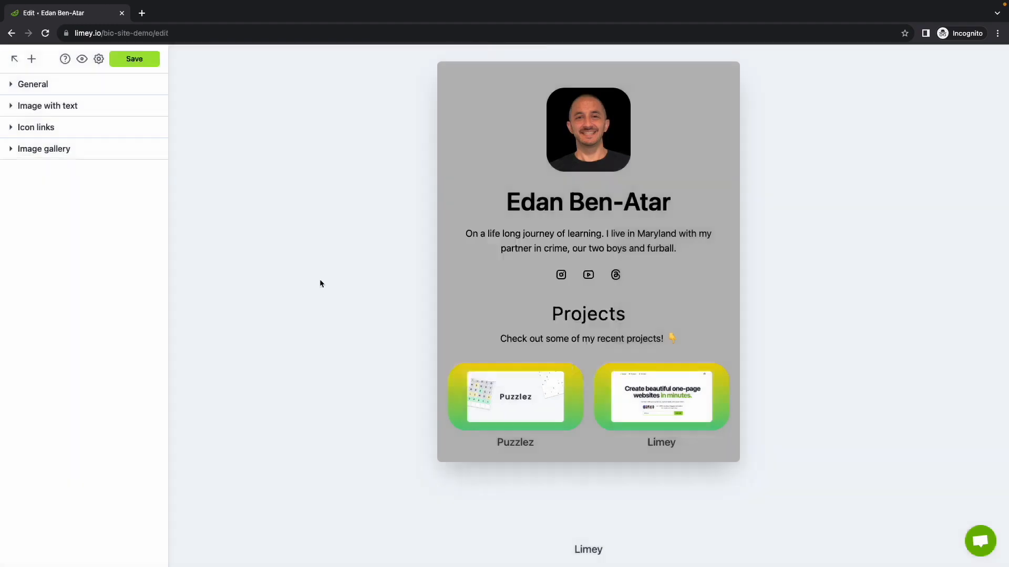
Step: Return to the websites list and copy the share link of bio-site-demo
left_click(14, 59)
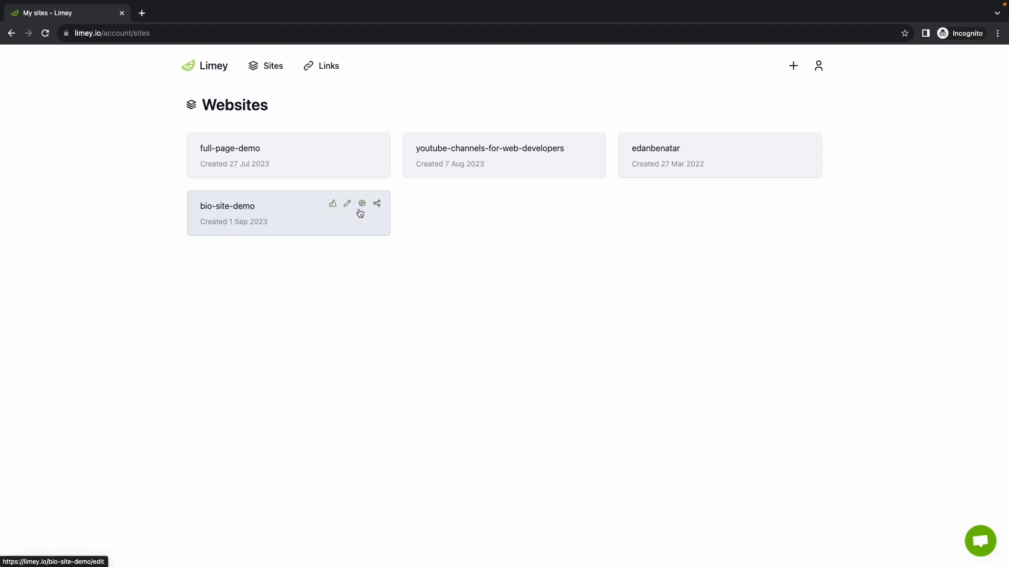
left_click(377, 203)
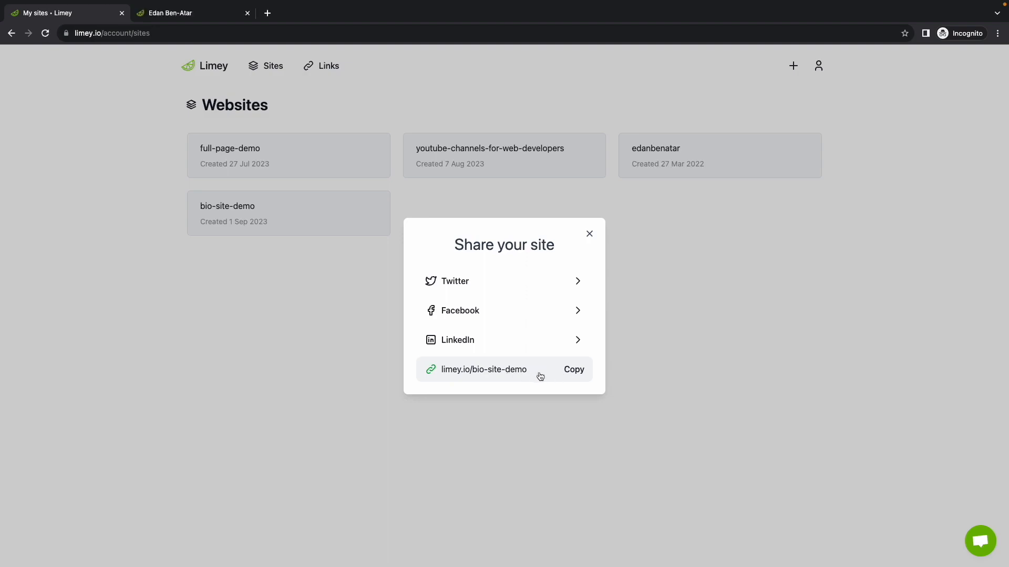
left_click(552, 374)
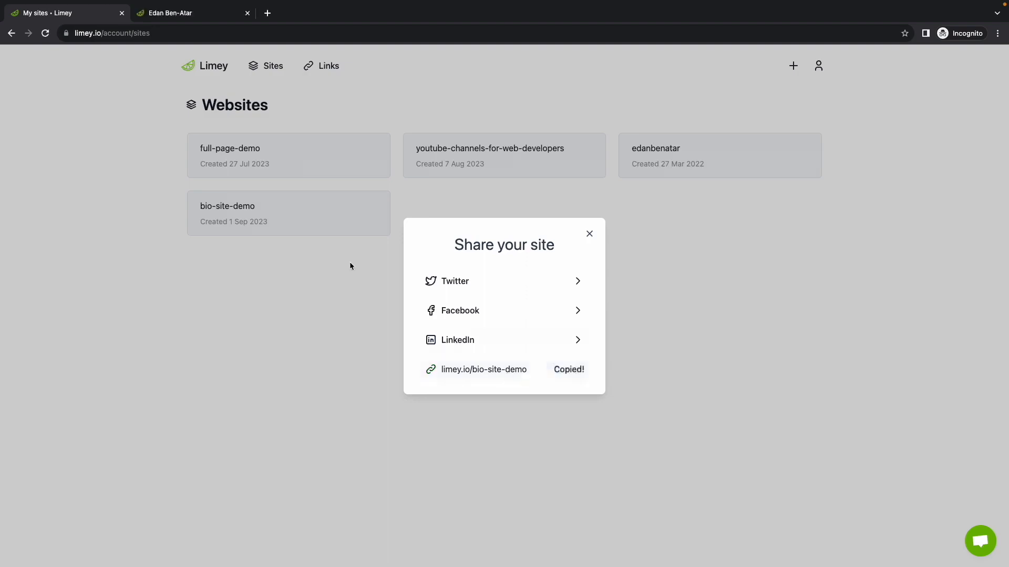
Step: View the published bio-site-demo page, open it for editing and expand the Image gallery section
left_click(211, 18)
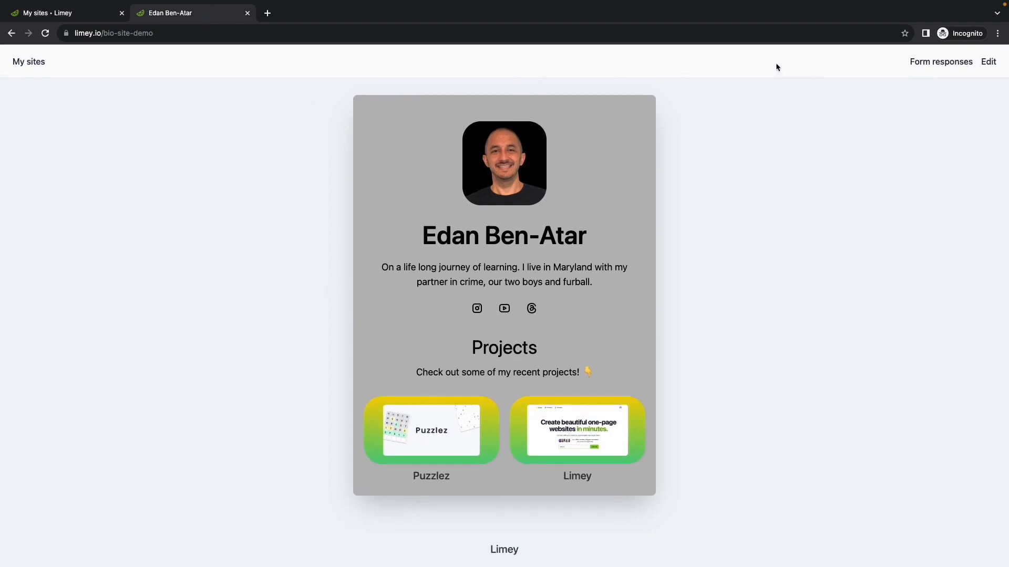
left_click(988, 62)
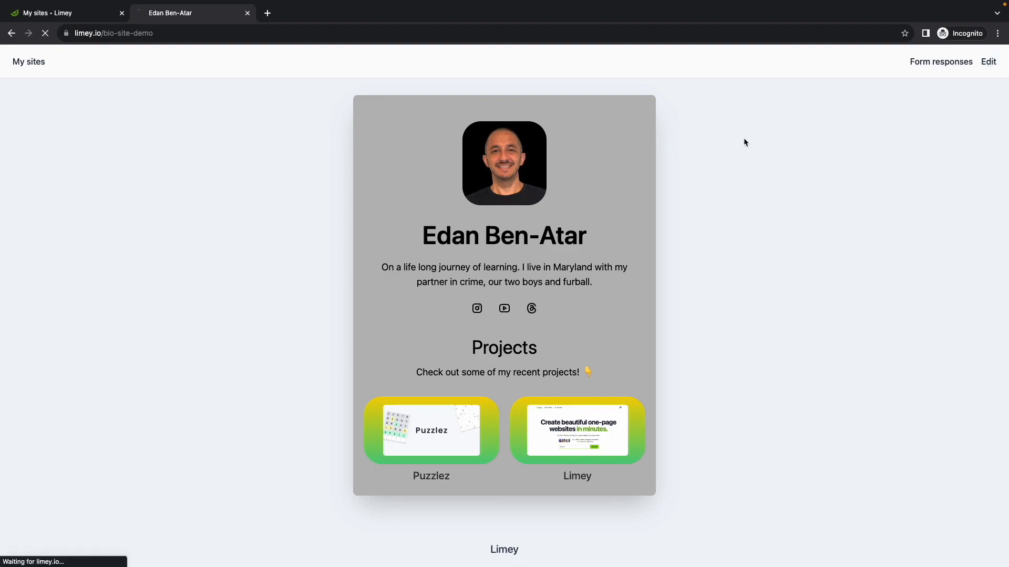
left_click(62, 150)
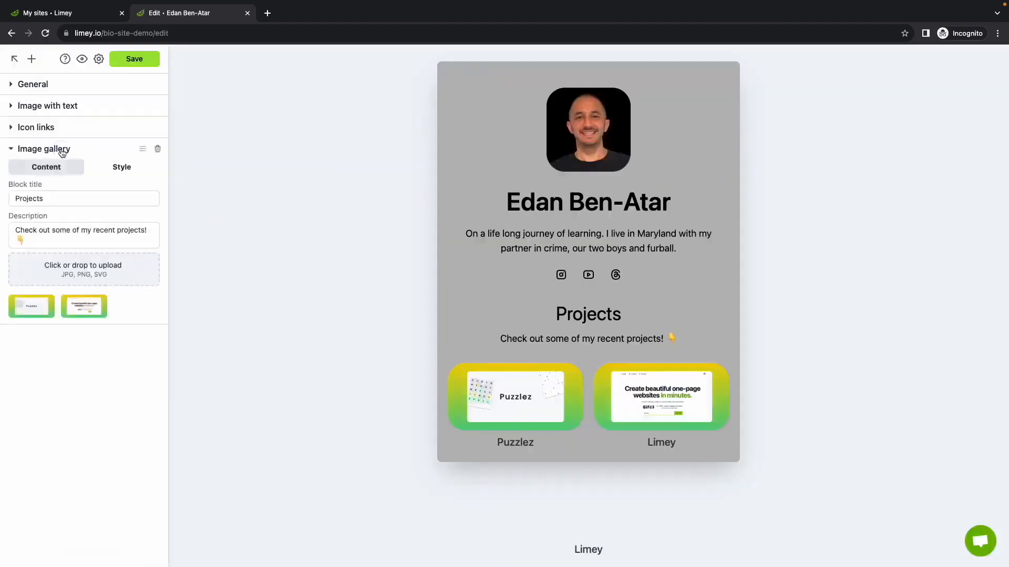
Step: Go back to the websites list and open the live bio-site-demo page from there
mouse_move(164, 127)
left_click(14, 59)
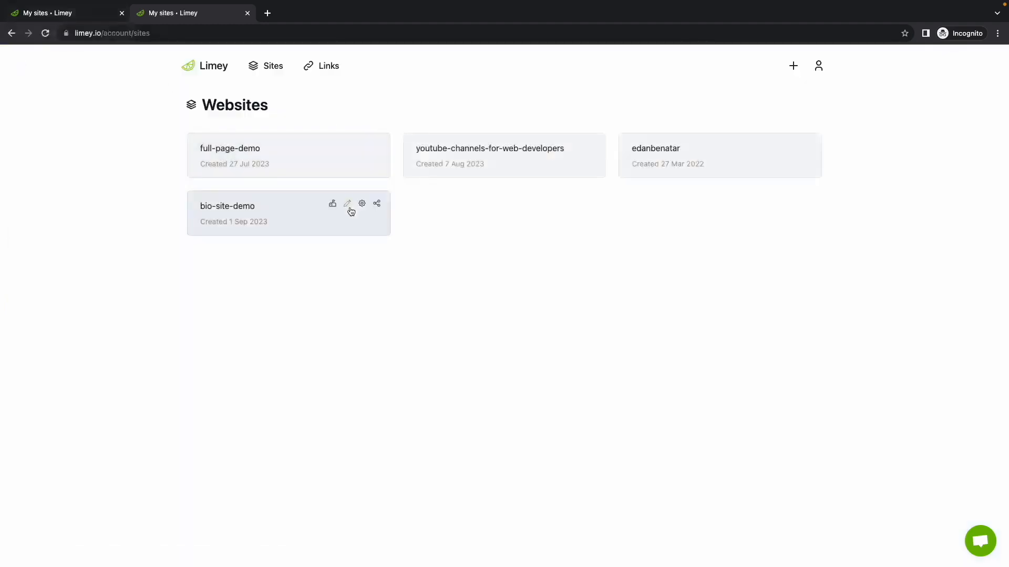
left_click(306, 216)
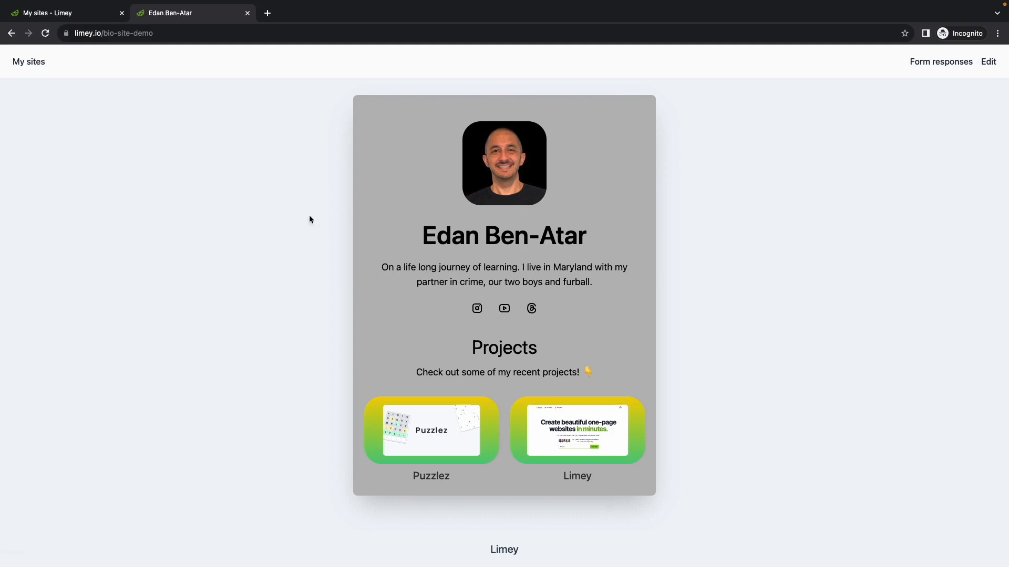